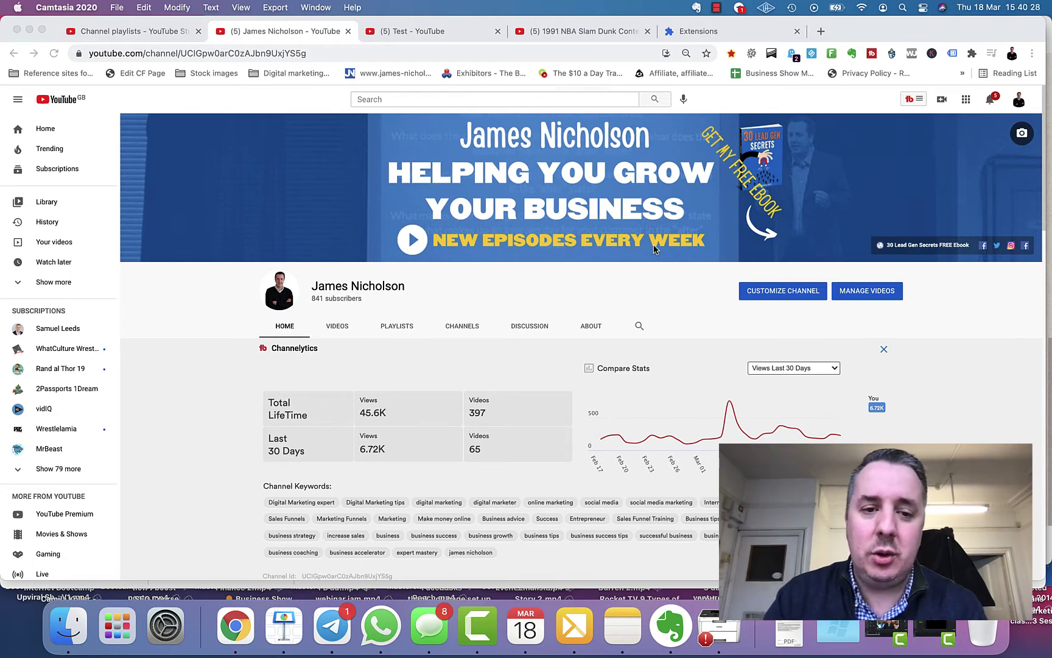
Look through the playlists created on the channel.
click(390, 304)
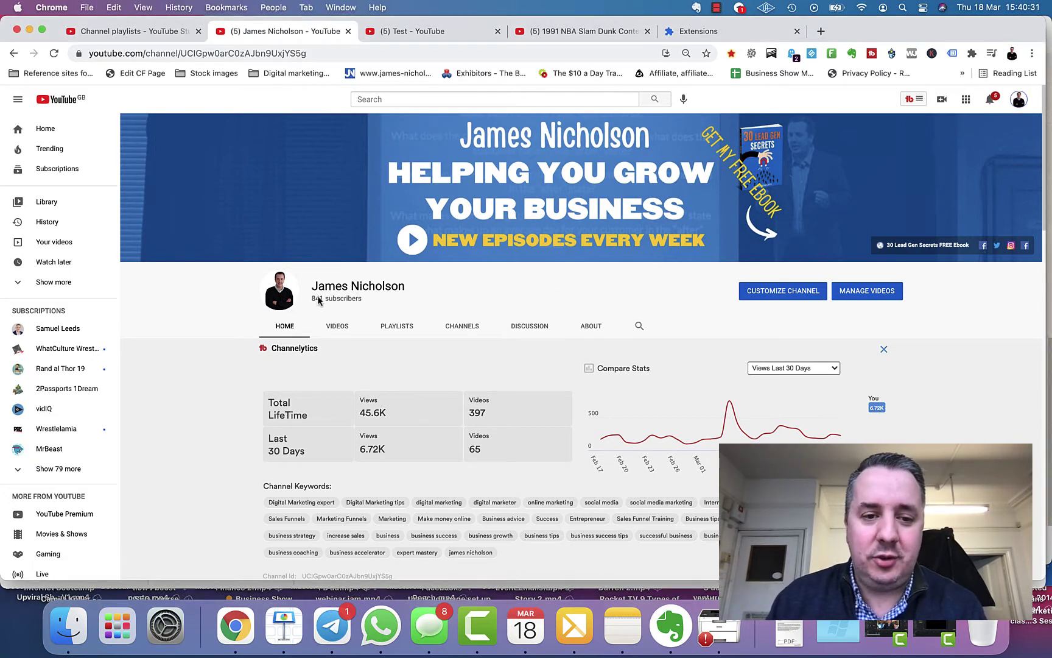
click(405, 330)
scroll(517, 312, down, 3)
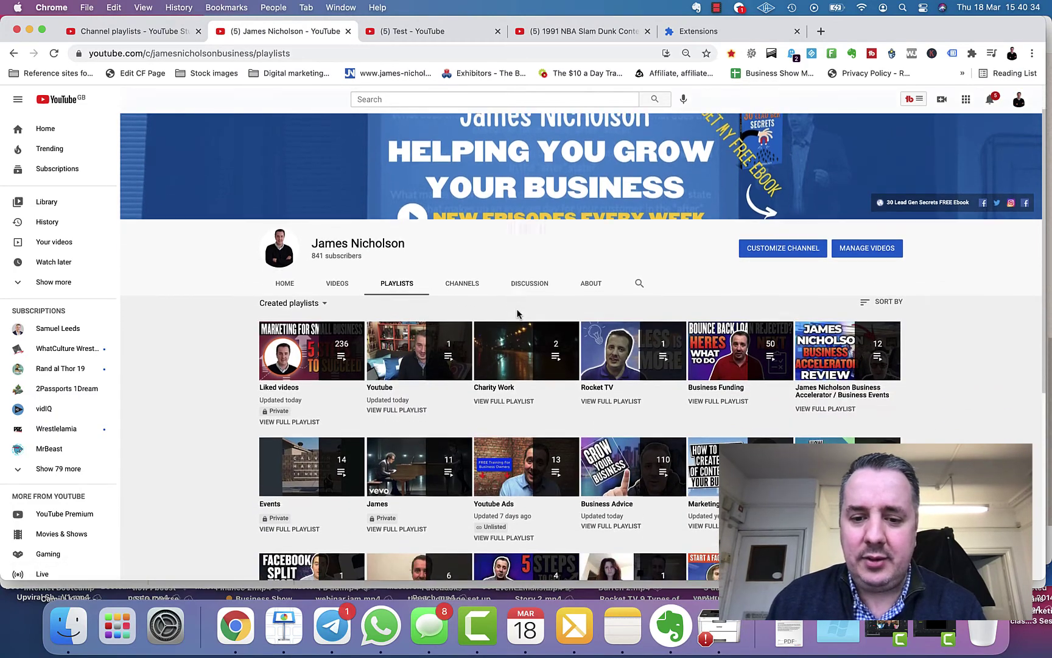
scroll(518, 314, up, 5)
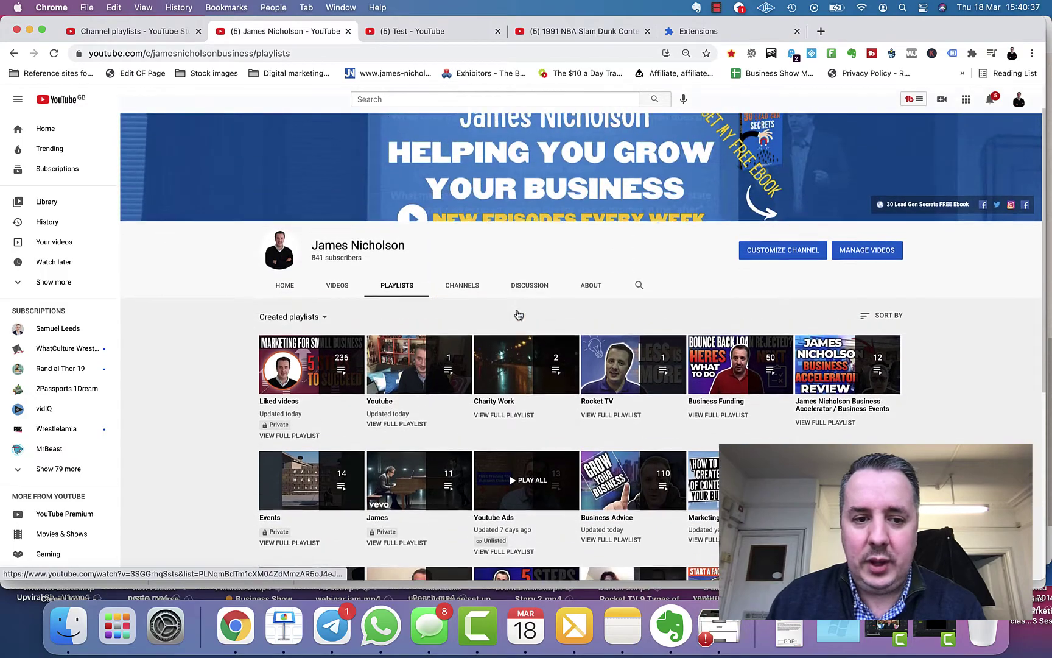
Examine how the playlists are arranged as video sections on the channel's home page.
click(286, 298)
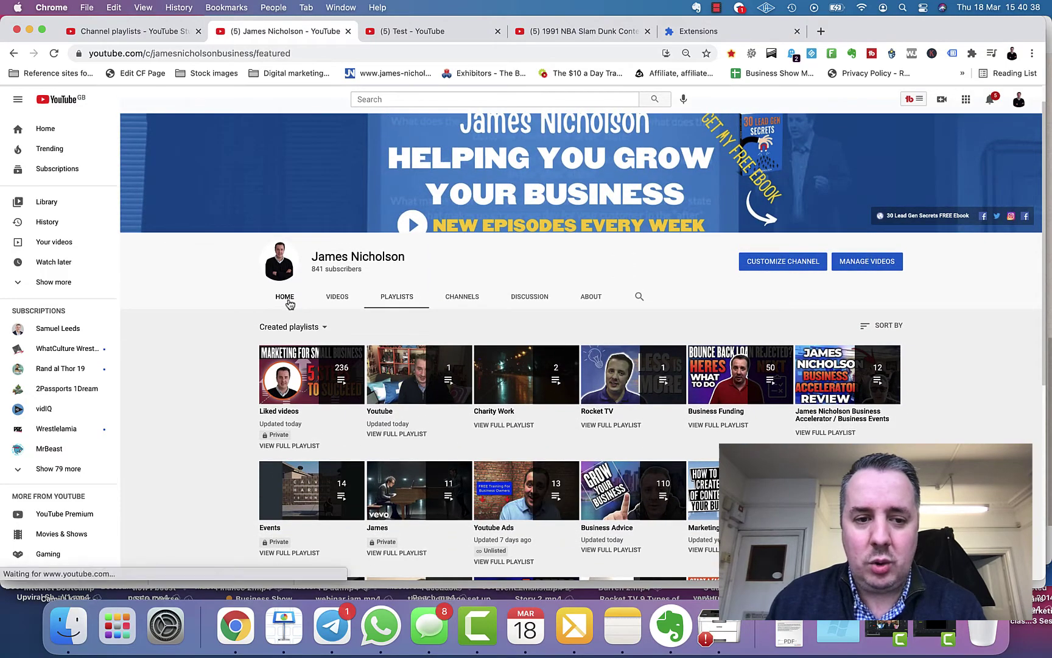
scroll(247, 308, down, 5)
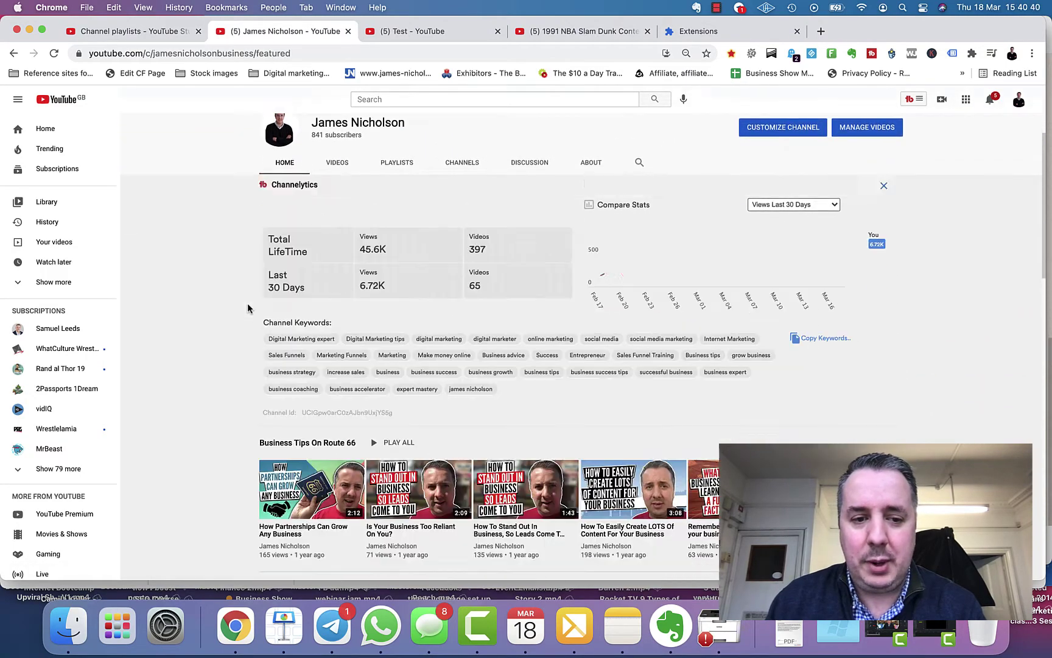
scroll(248, 307, down, 5)
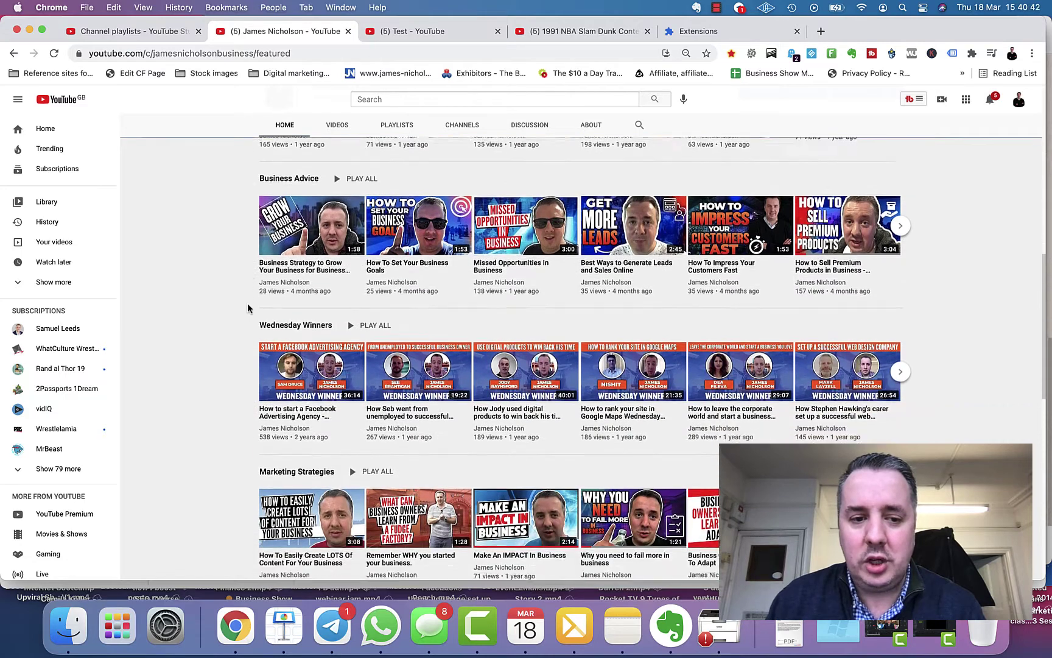
scroll(247, 303, up, 1)
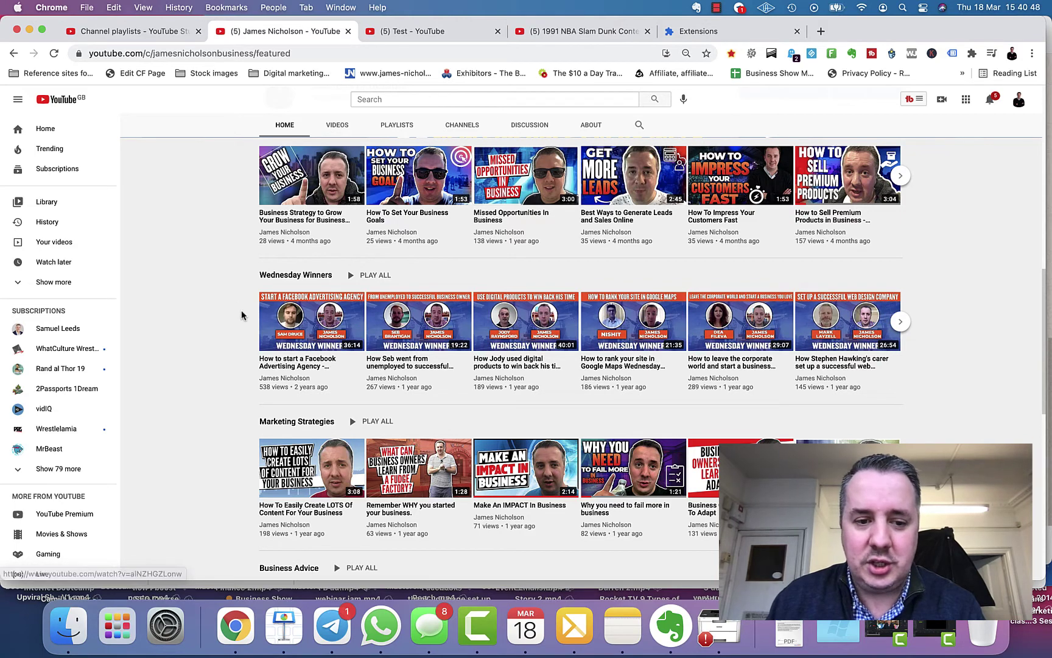
scroll(237, 297, down, 1)
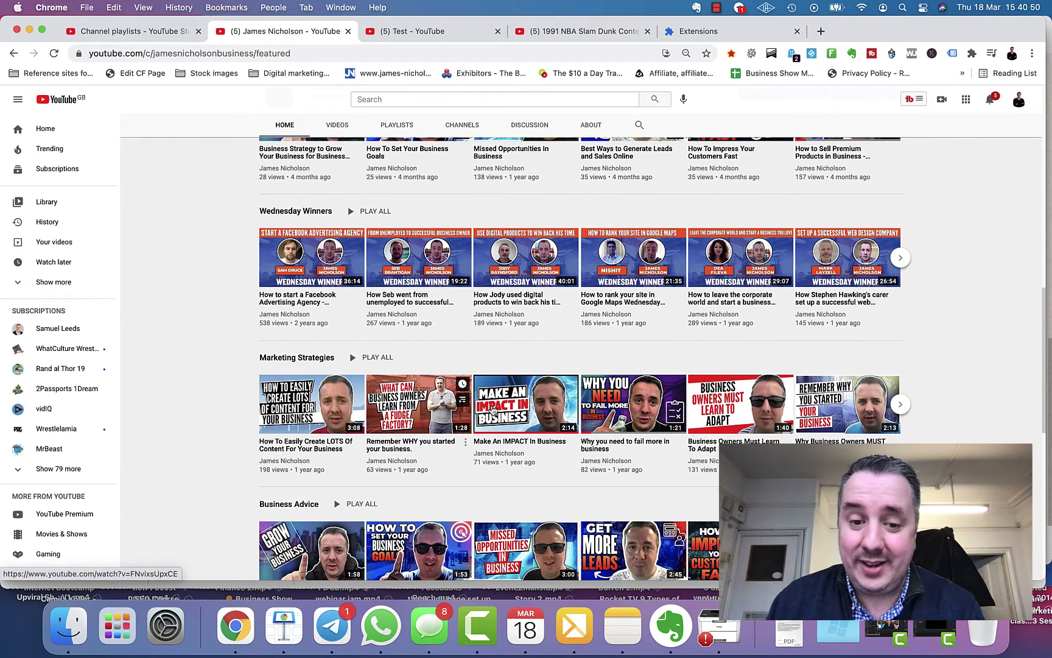
scroll(472, 451, down, 2)
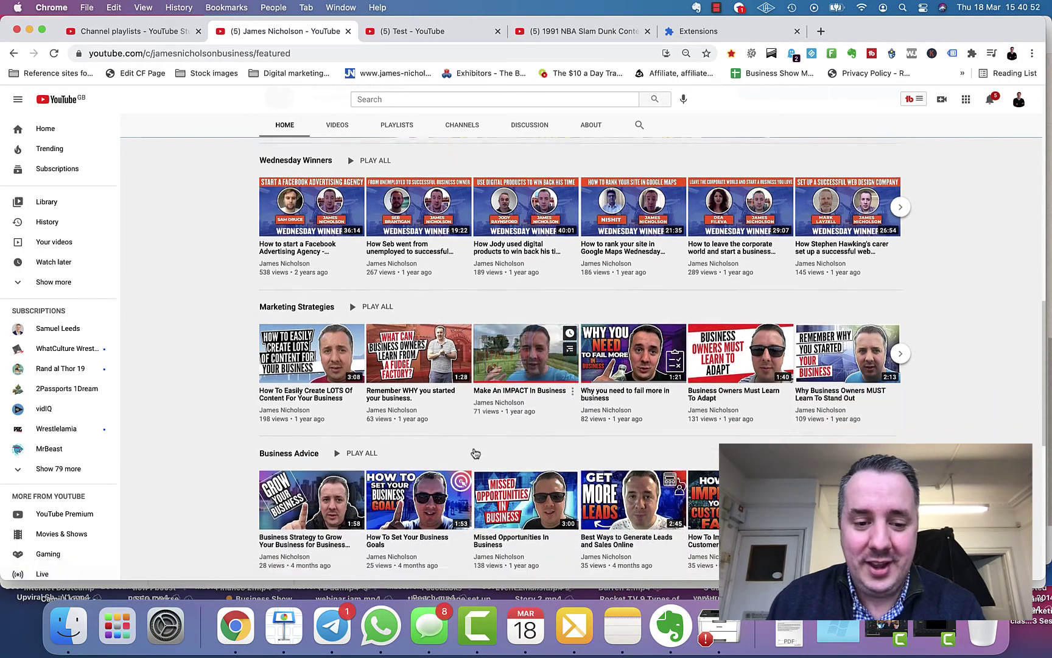
scroll(358, 400, up, 8)
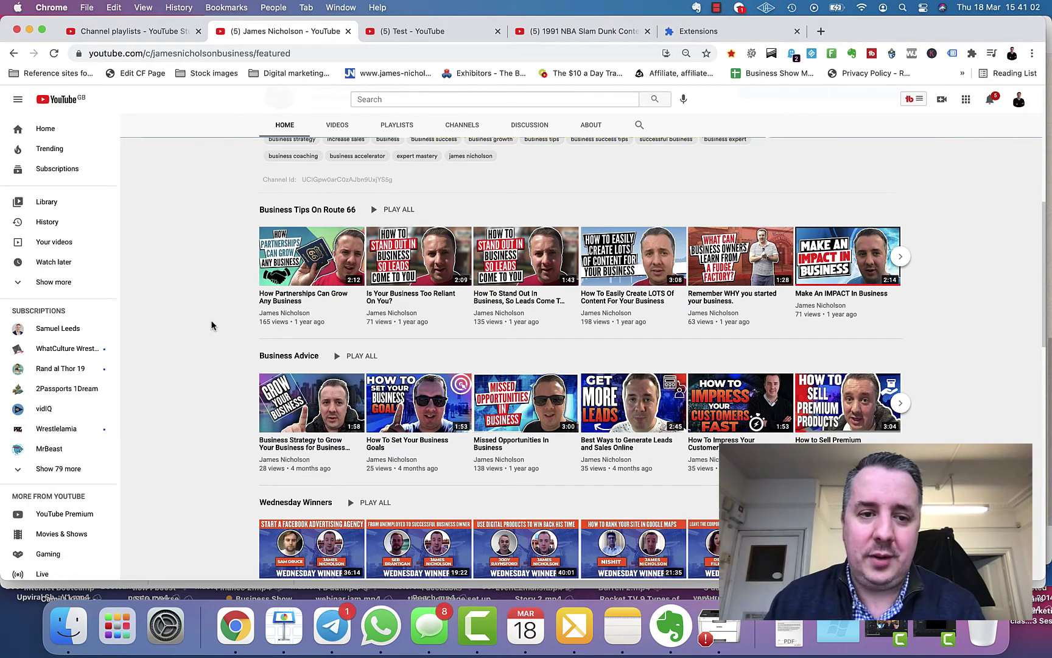
scroll(210, 332, up, 5)
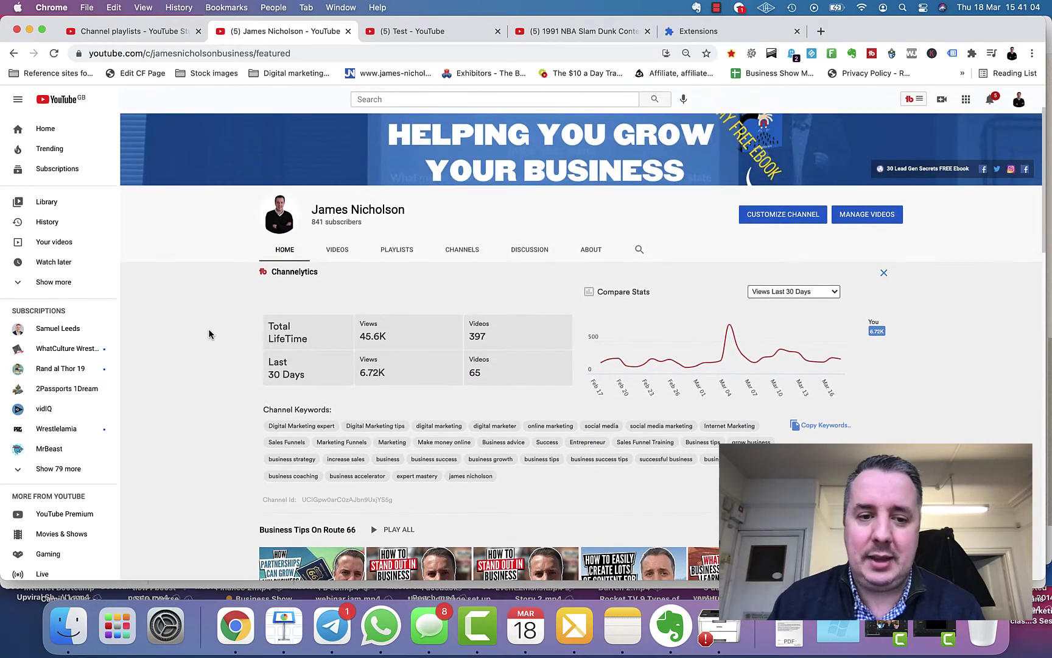
scroll(533, 334, up, 3)
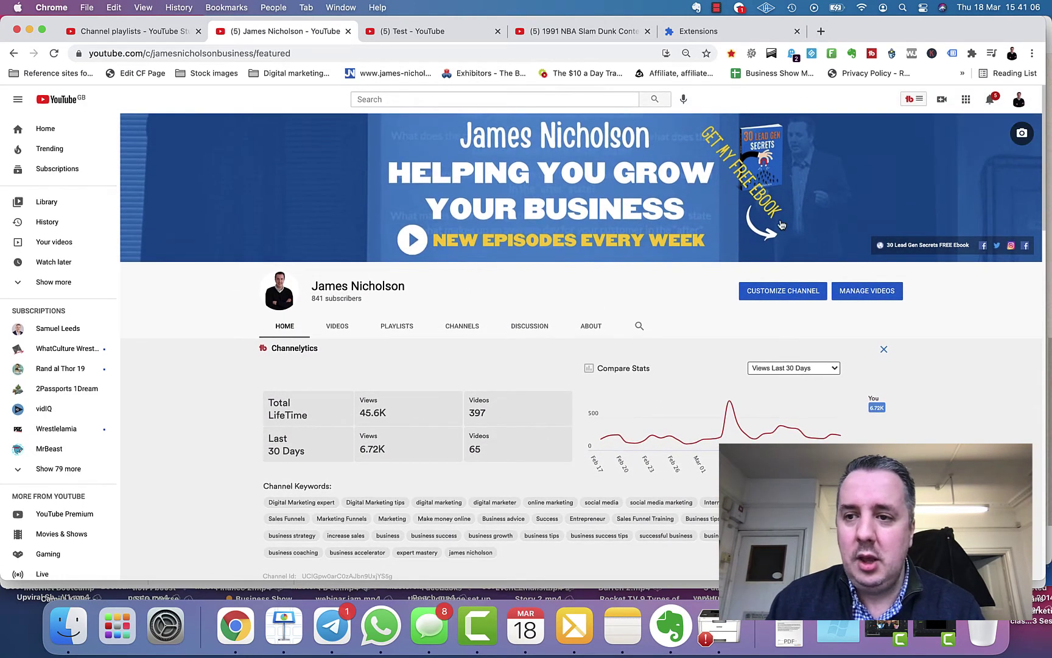
Switch to YouTube Studio and open the list of channel playlists.
click(1019, 102)
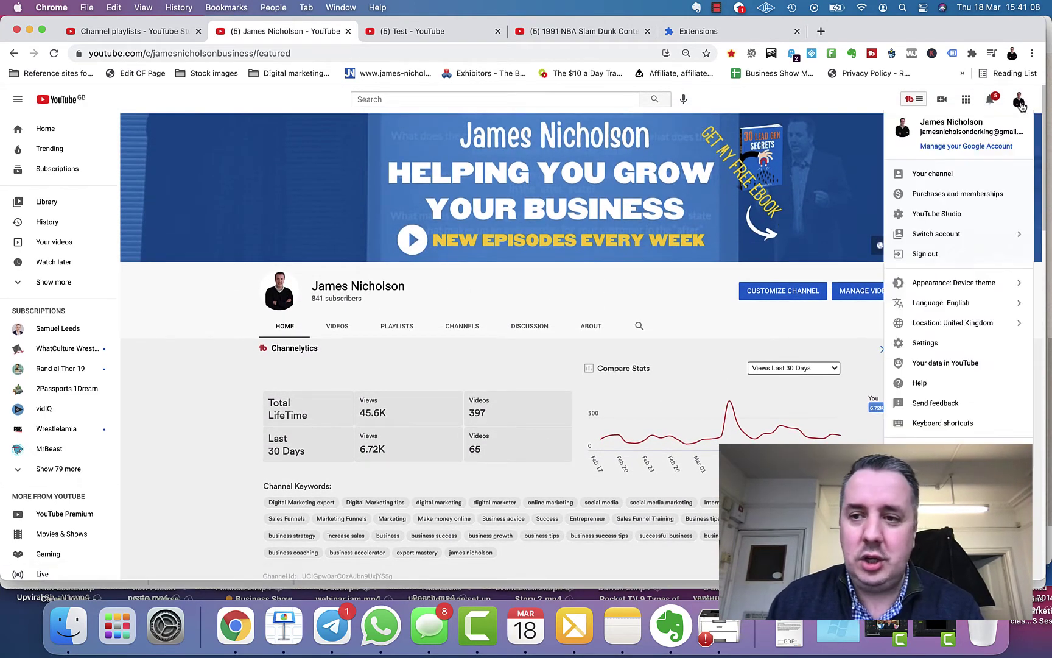
click(951, 220)
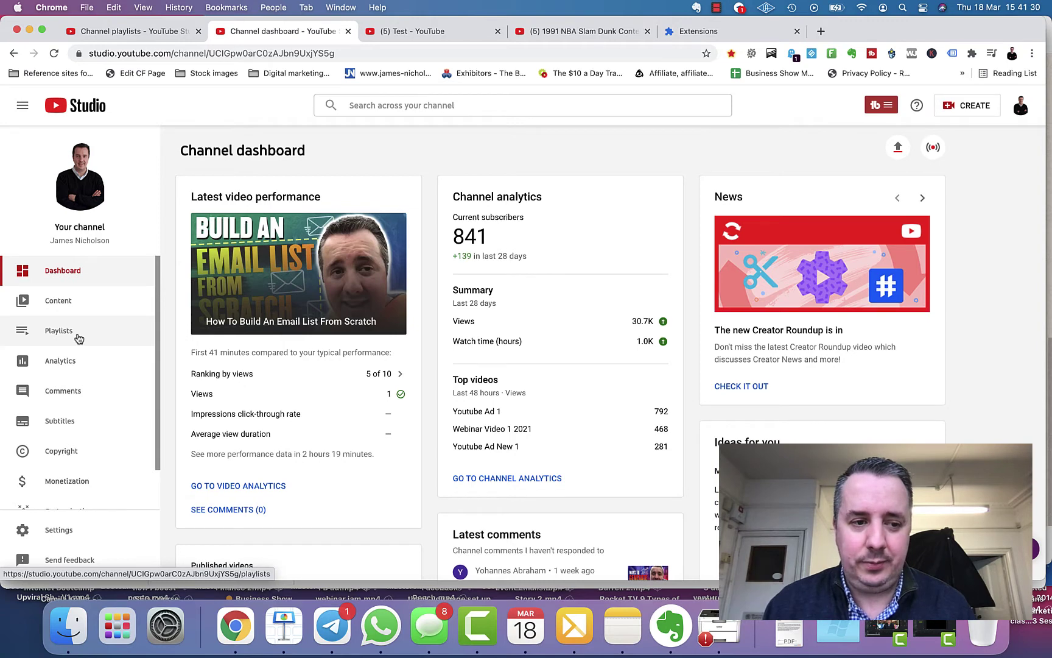
click(79, 337)
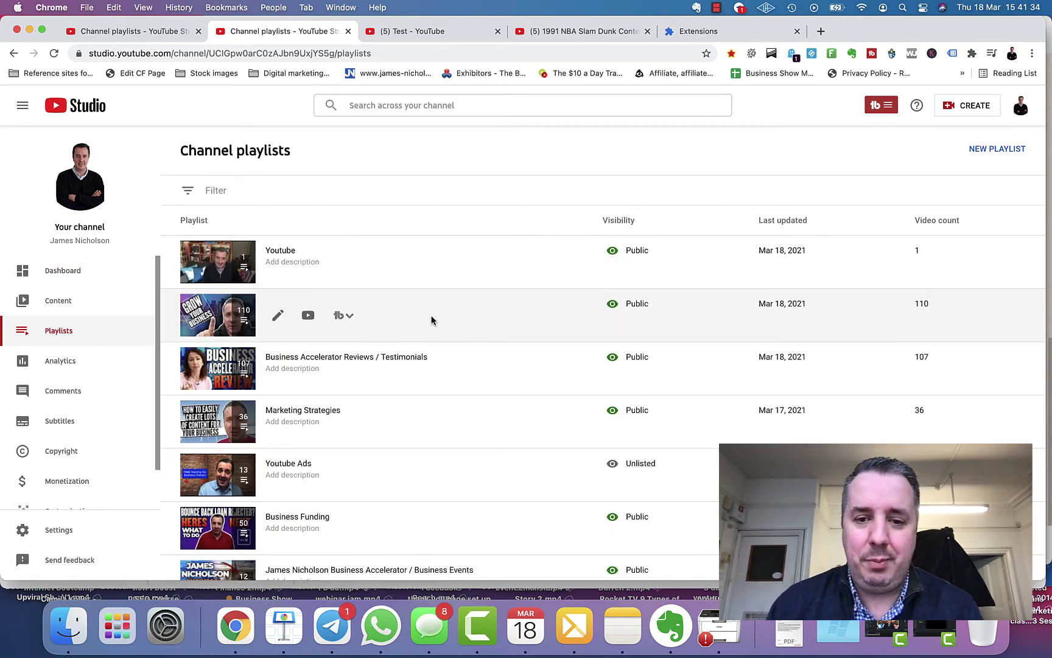
Review the channel playlists and the video counts of Business Advice and Marketing Strategies.
scroll(431, 321, down, 5)
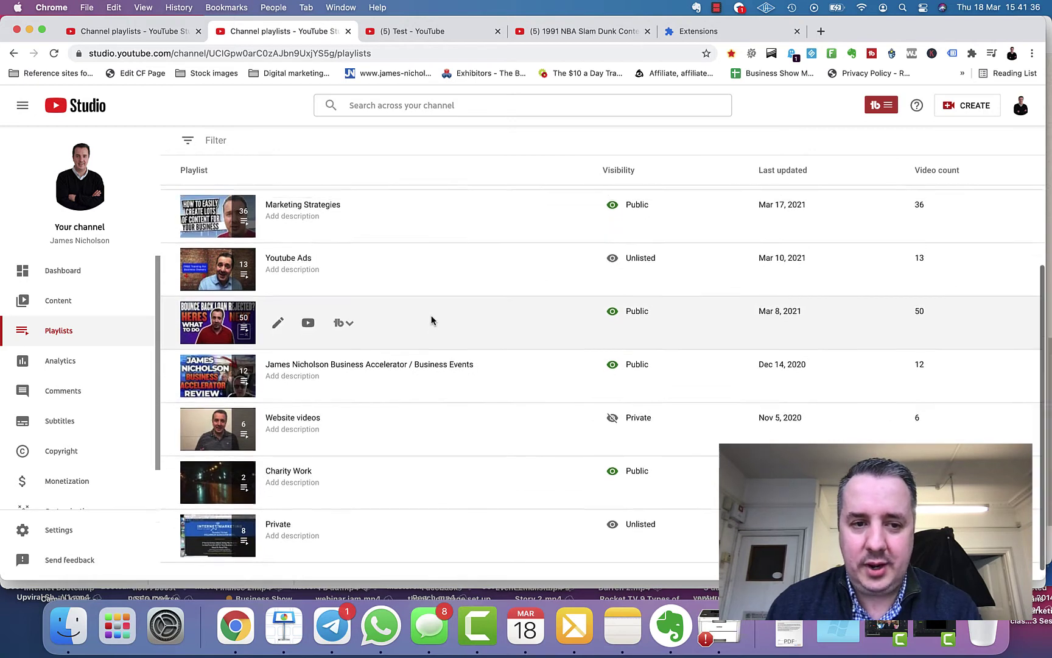
scroll(431, 320, up, 5)
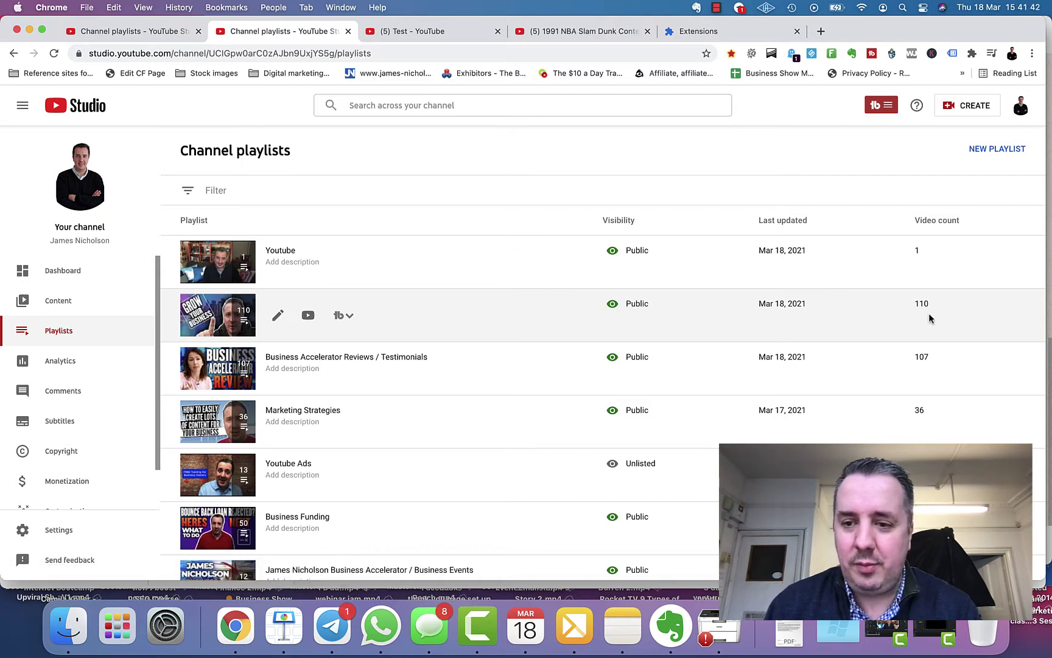
drag(929, 304, 916, 304)
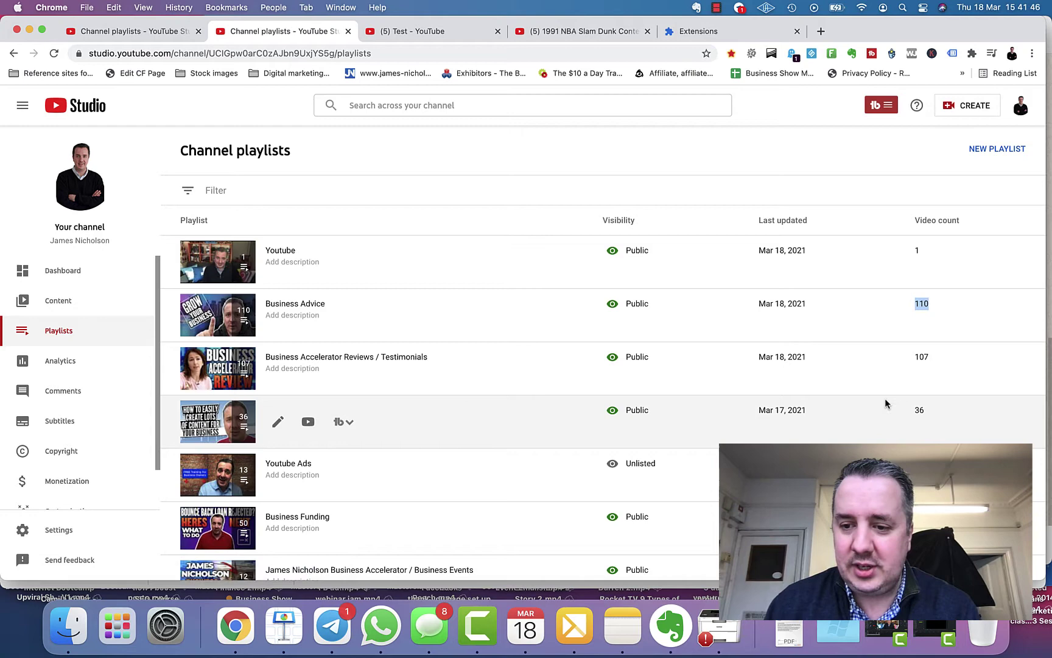
double_click(922, 409)
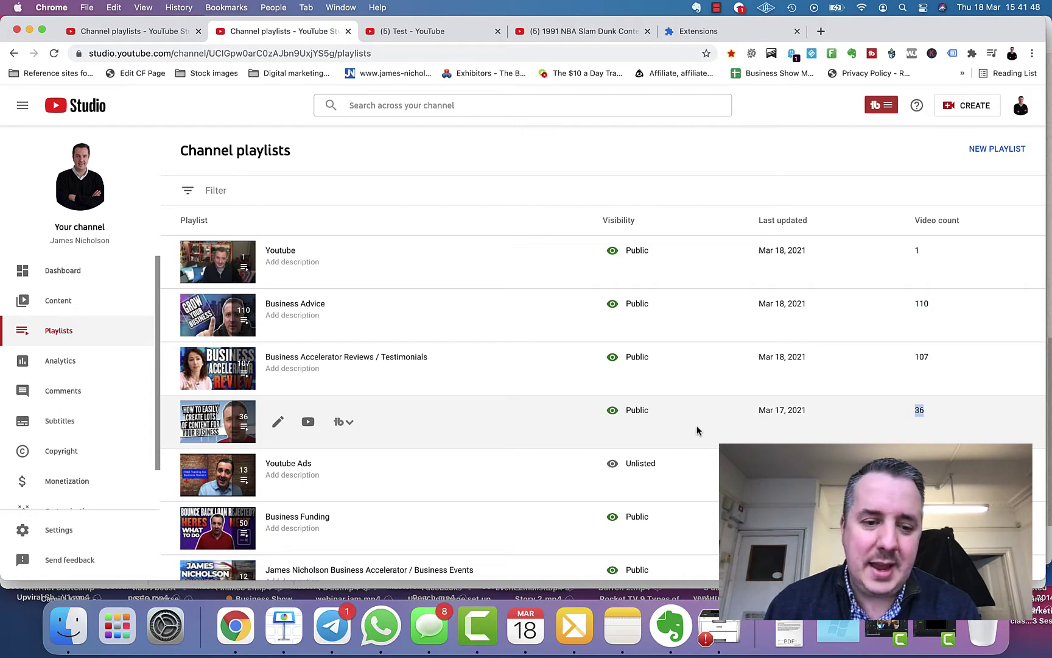
scroll(698, 430, down, 3)
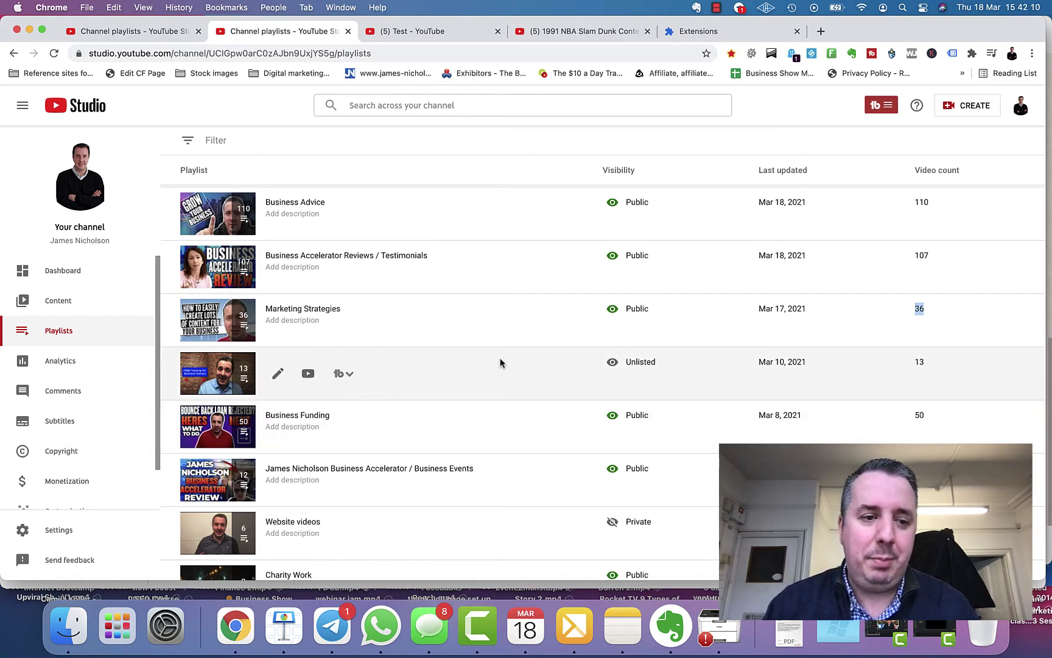
scroll(618, 285, up, 1)
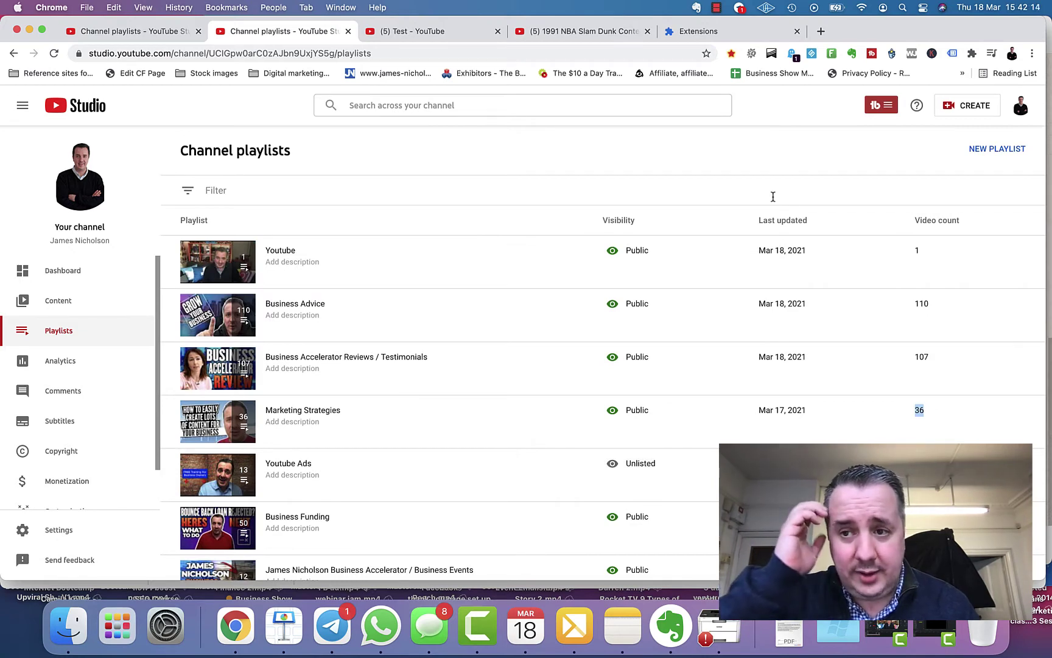
Create a new playlist titled "Yogo Fitness Video" with Public visibility.
click(990, 155)
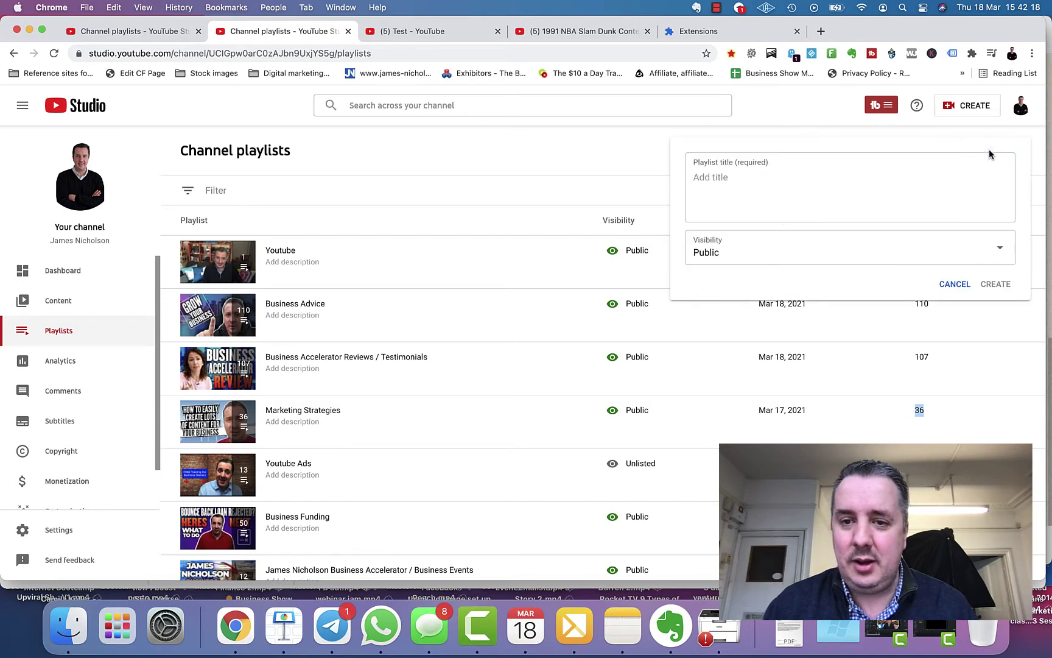
click(800, 190)
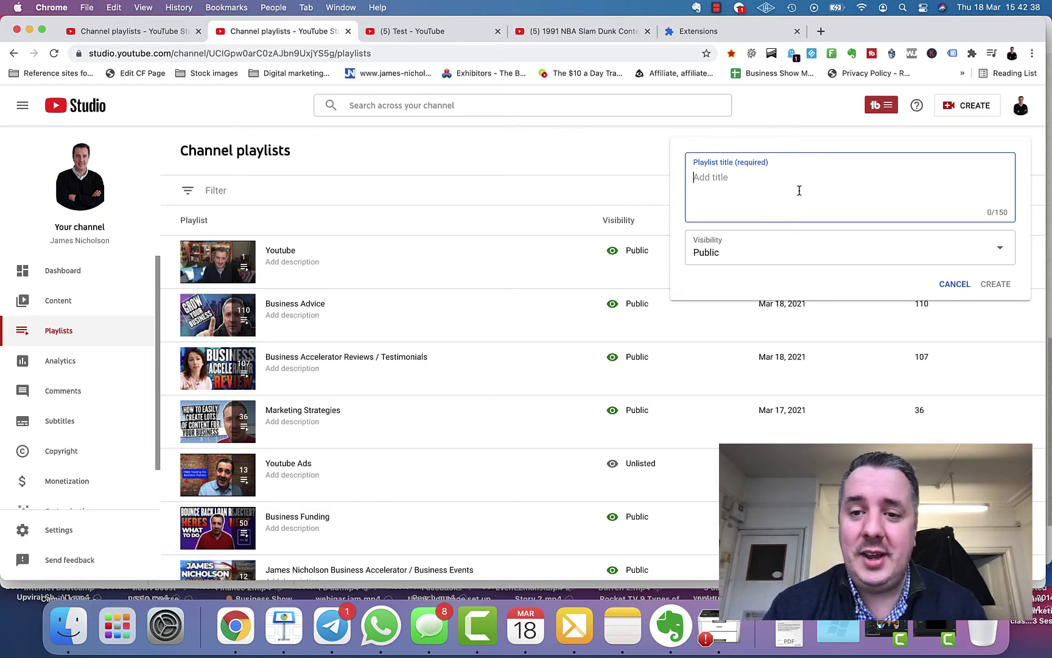
text(Yogo )
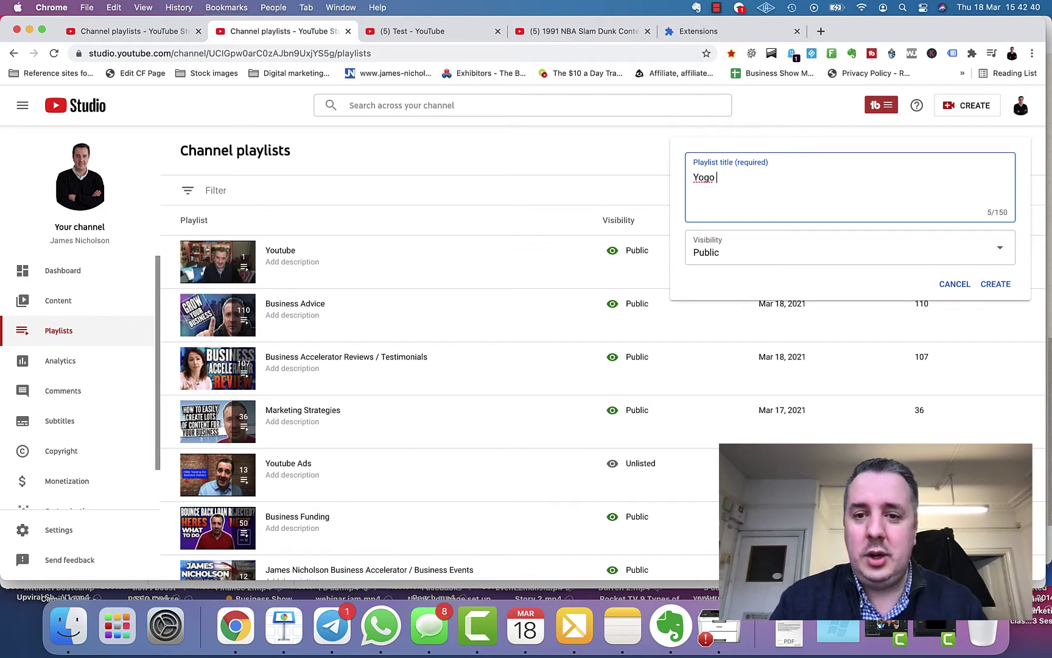
text(Fitness v)
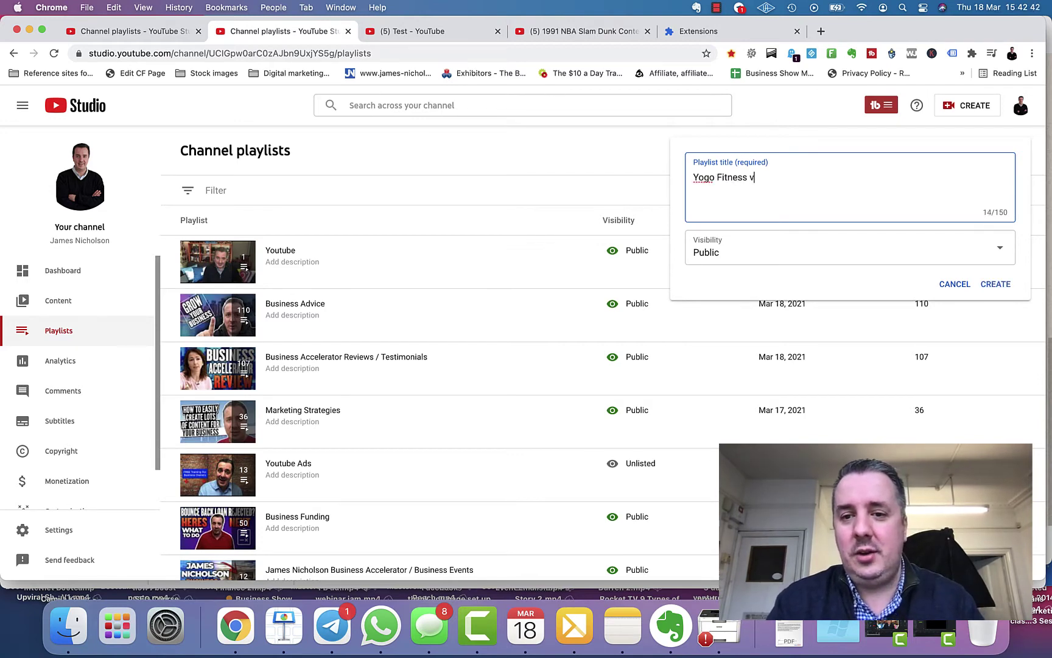
key(BackSpace)
text(Video)
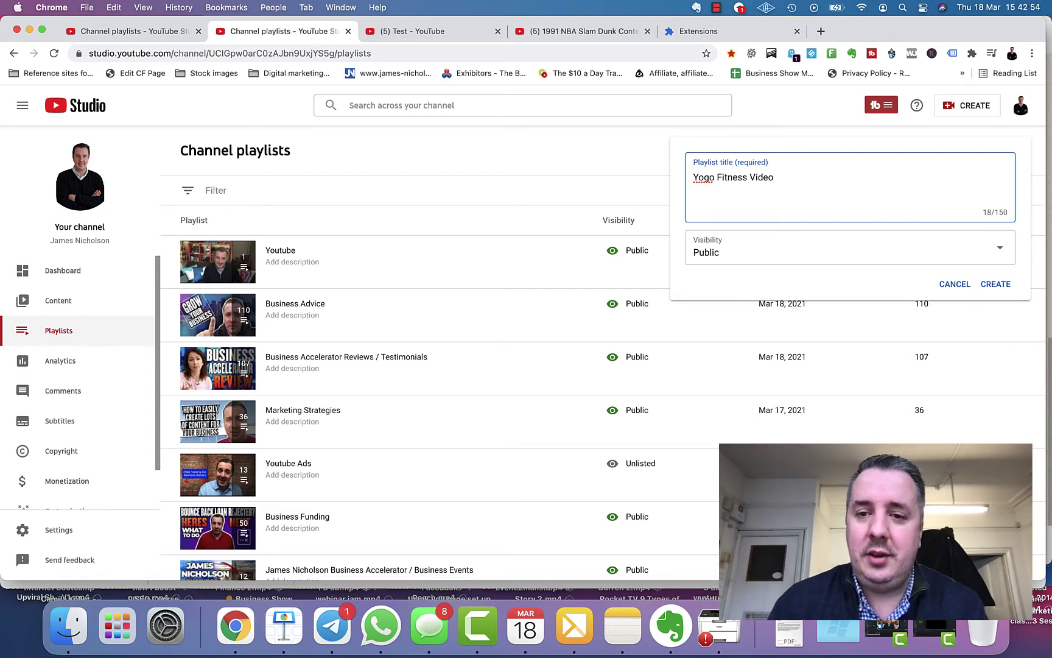
click(814, 247)
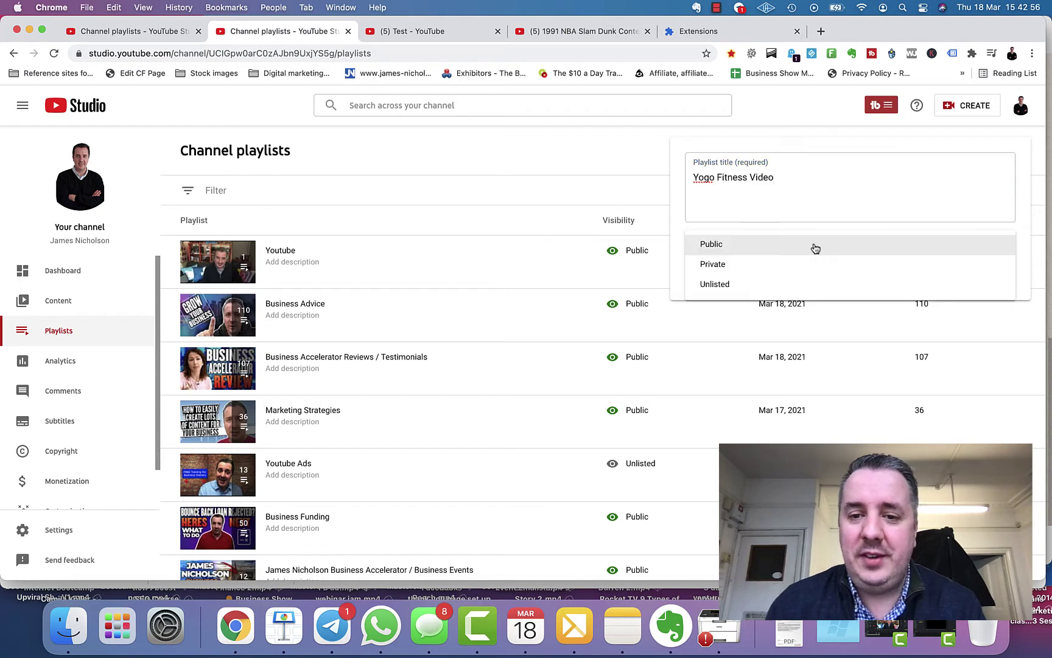
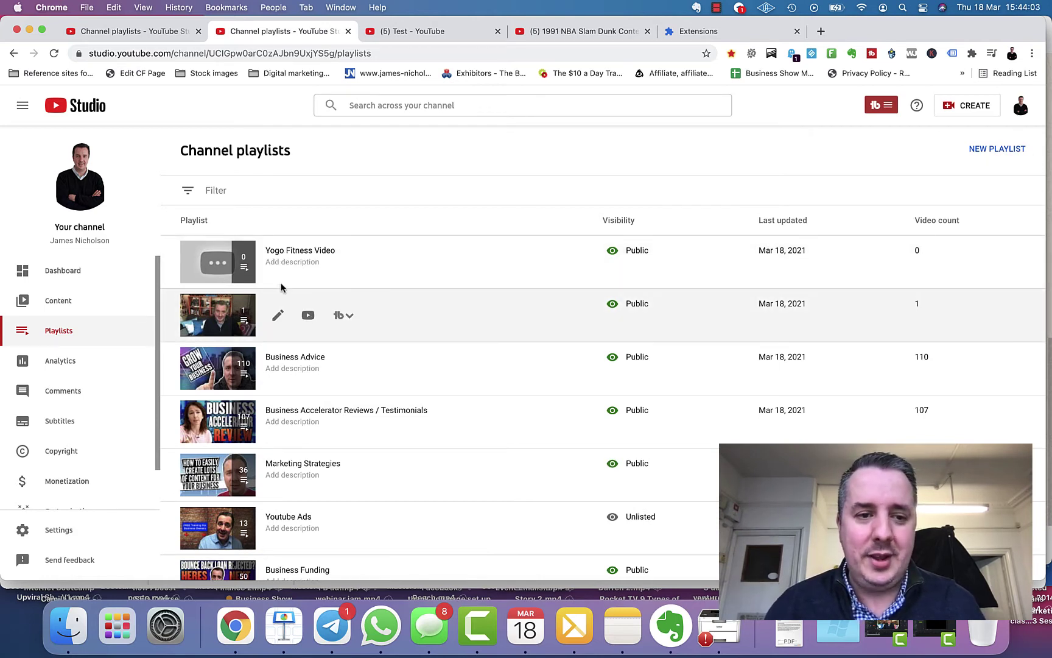
Set the new playlist's description to "Check out all these awesome Yogo Fitness Videos Ive made. If you want to know more please get in contact.".
click(275, 261)
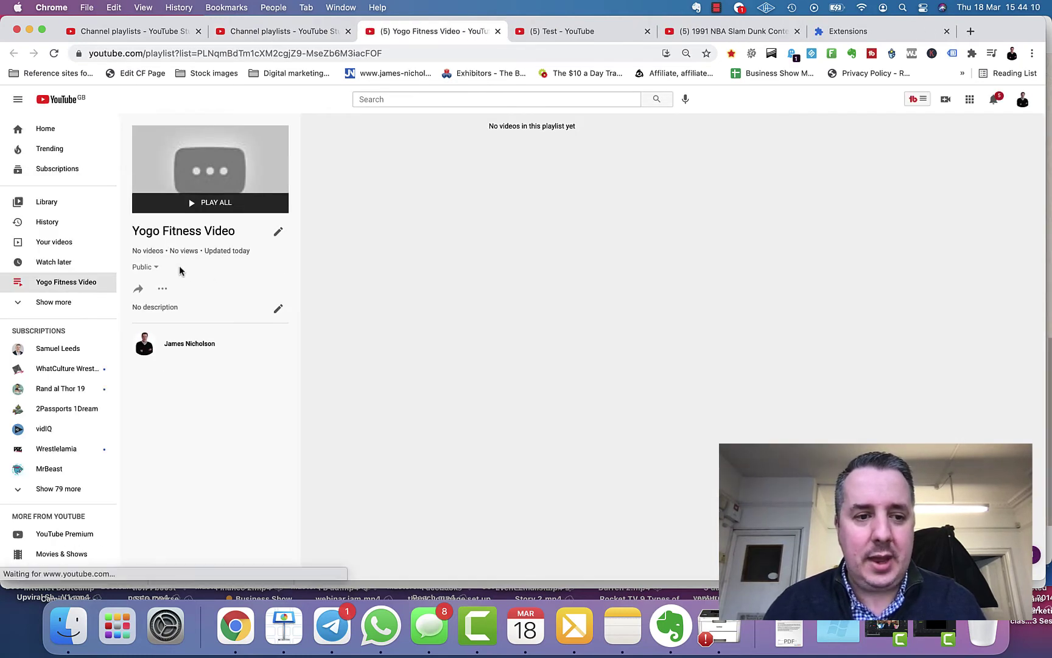
click(277, 306)
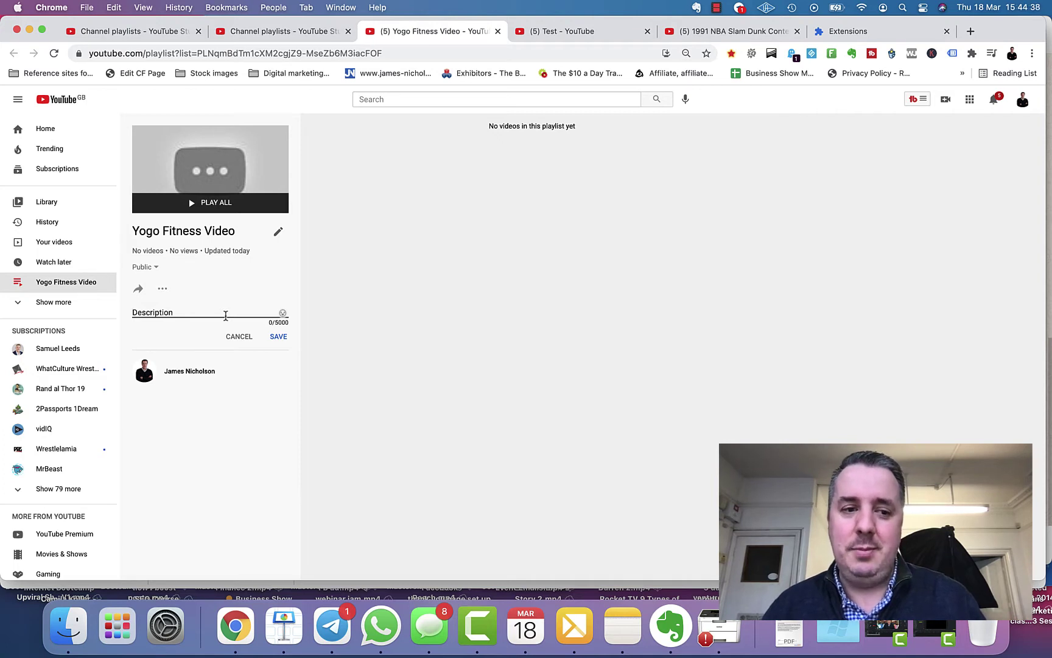
text(Wa)
key(BackSpace)
key(BackSpace)
text(q)
text(Check out all these awesome Yogo Fitness Video)
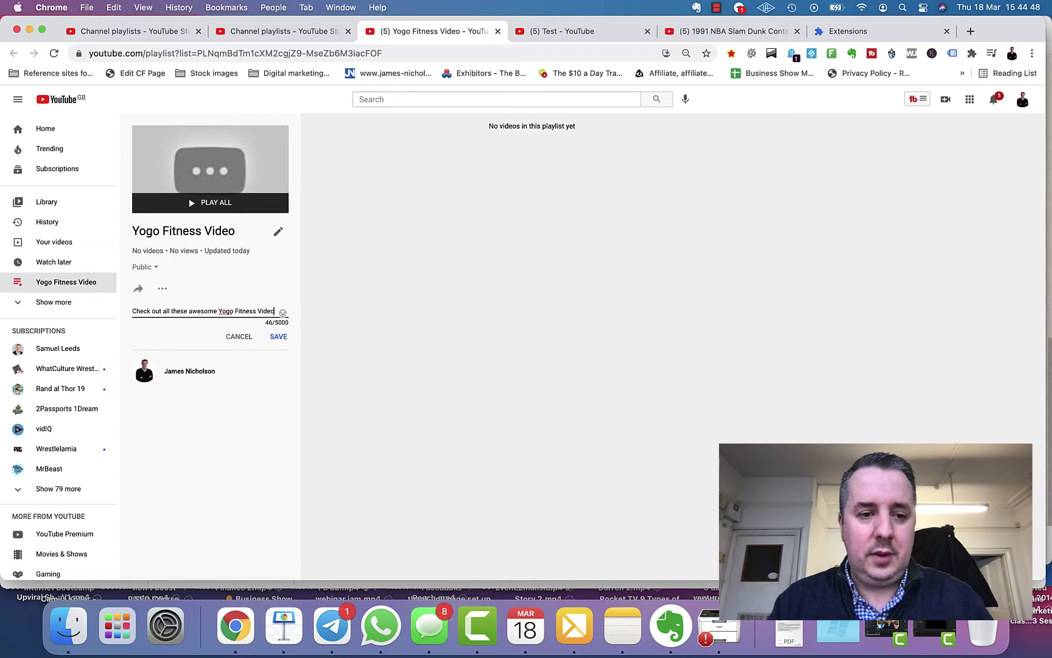
text(in)
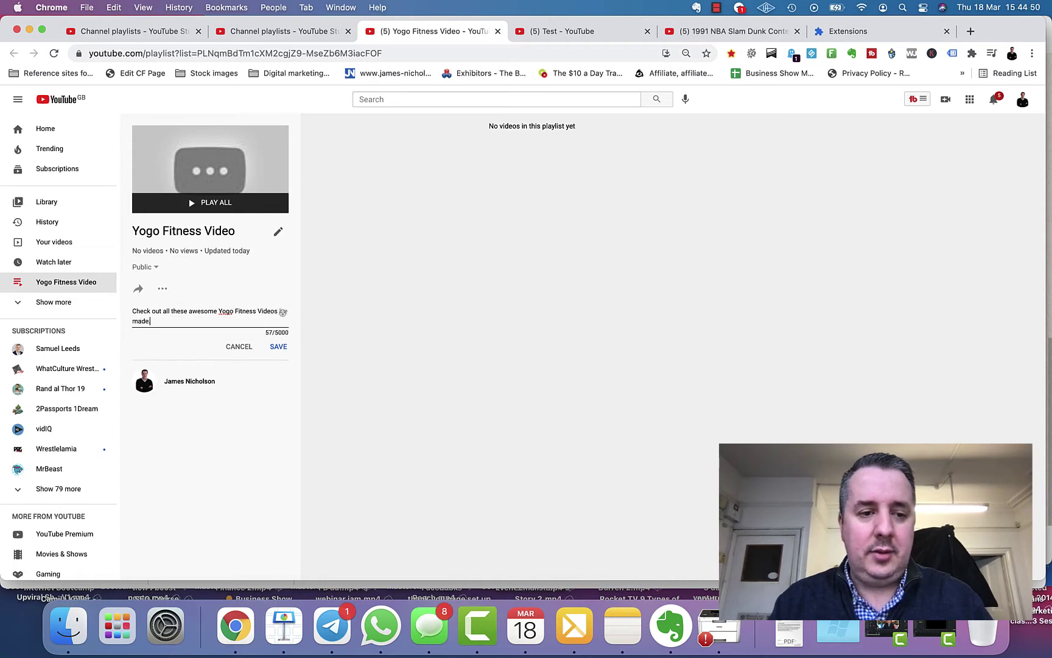
text( made.  If you wanat )
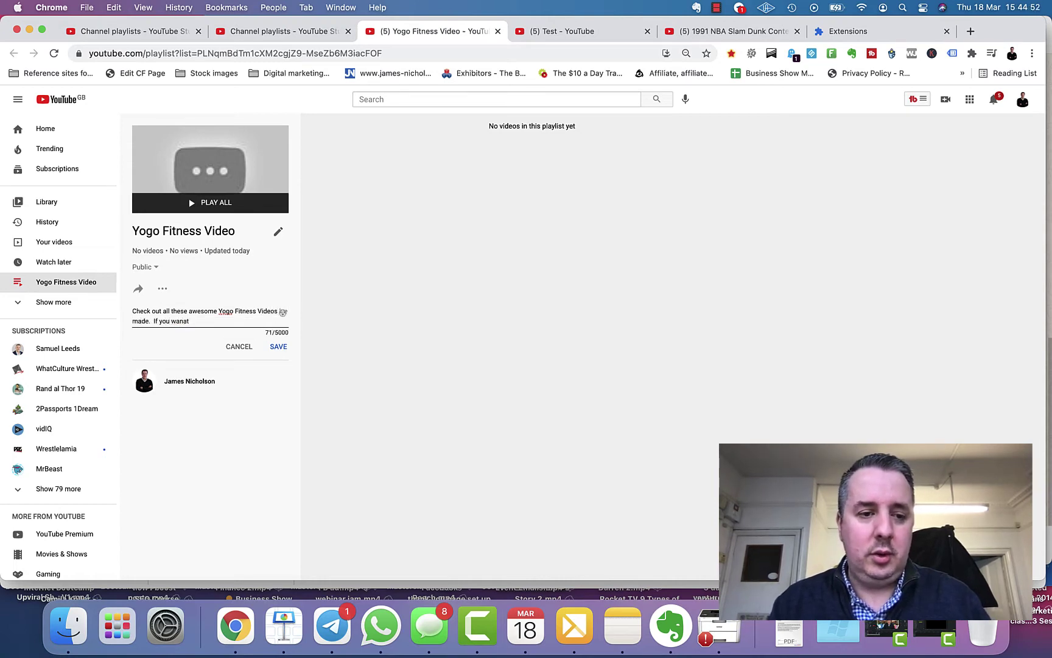
key(BackSpace)
key(BackSpace)
key(BackSpace)
text(t to know more pleas)
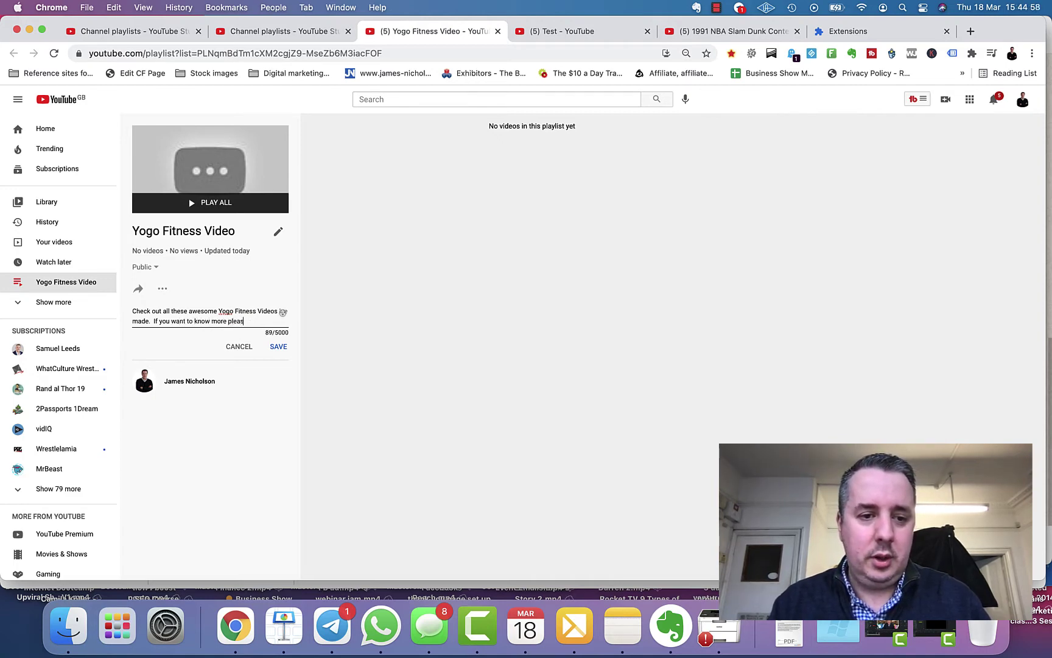
text(ontact.)
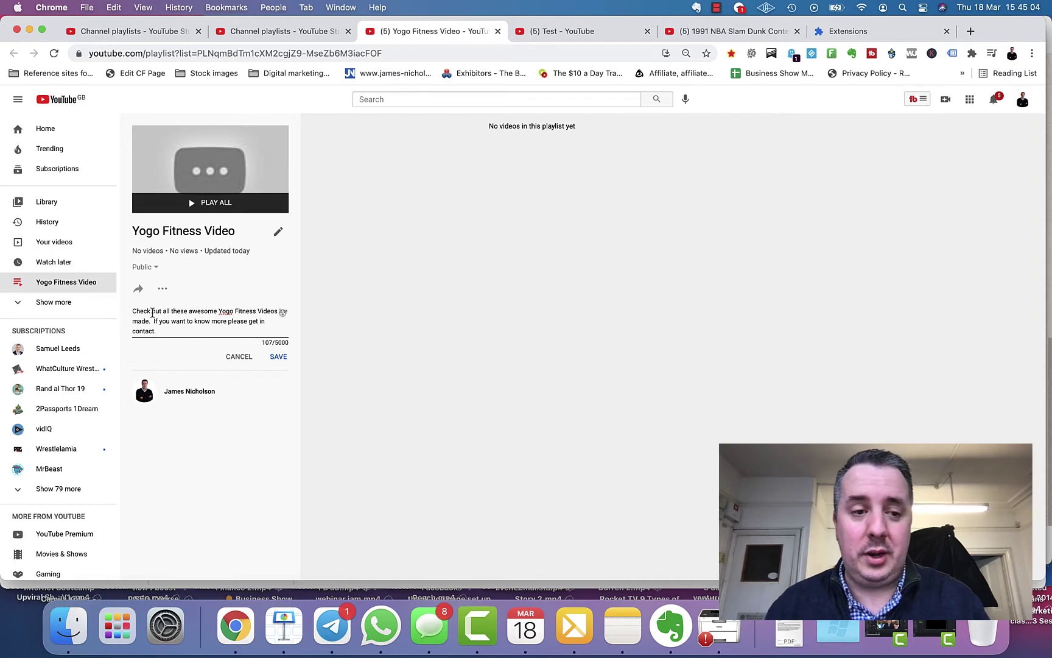
click(278, 356)
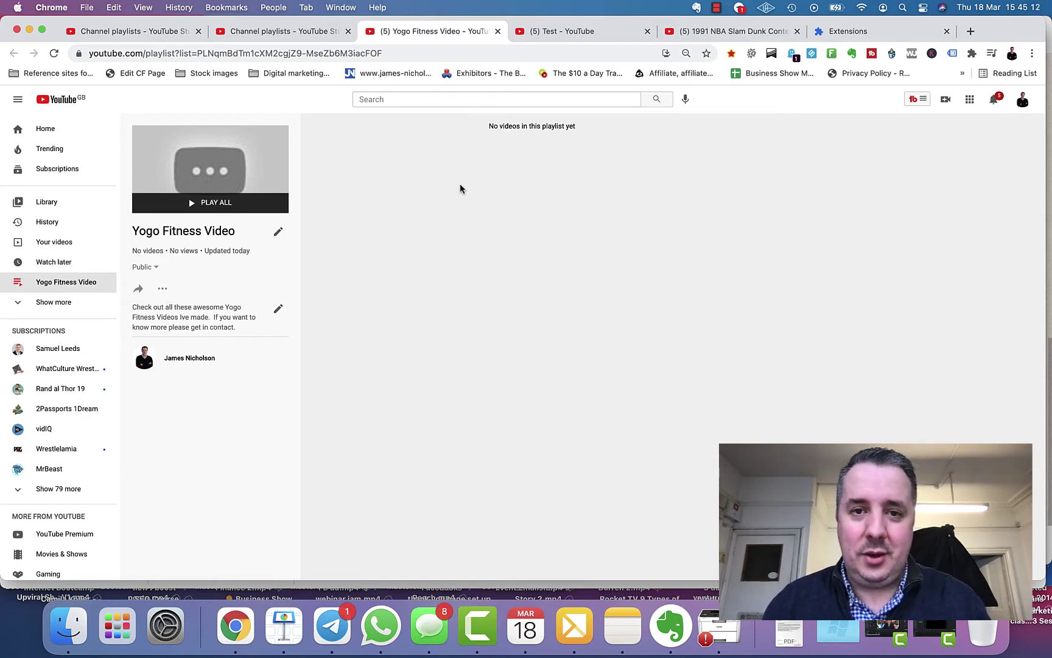
Search YouTube for "nba" and add the video "NBA Top 10 Plays Of The Night | March 17, 2021" to the playlist.
triple_click(518, 126)
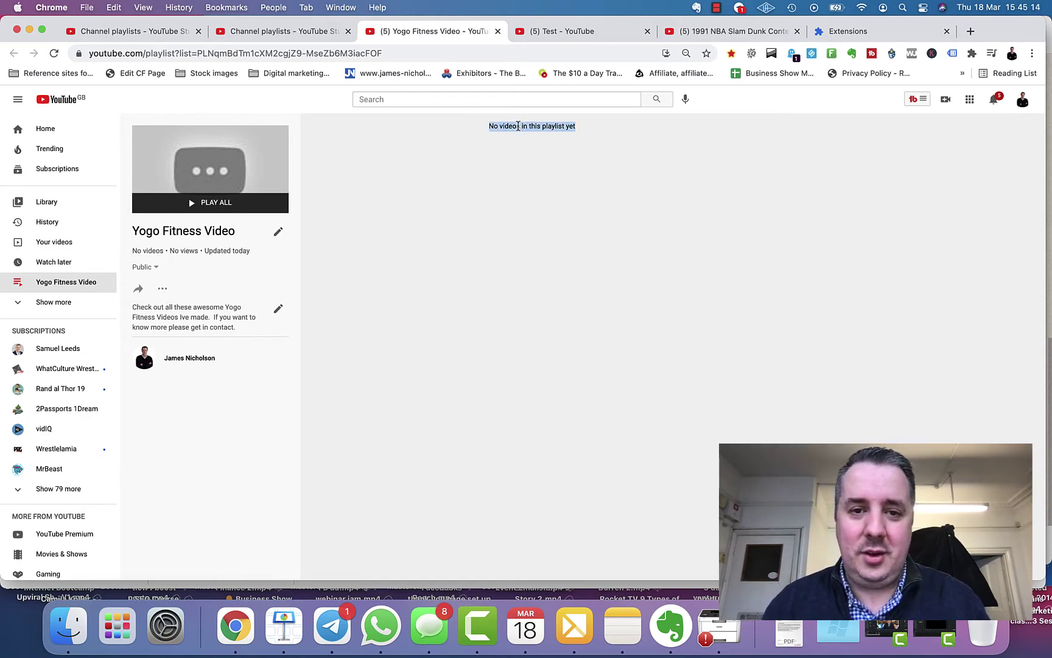
click(160, 292)
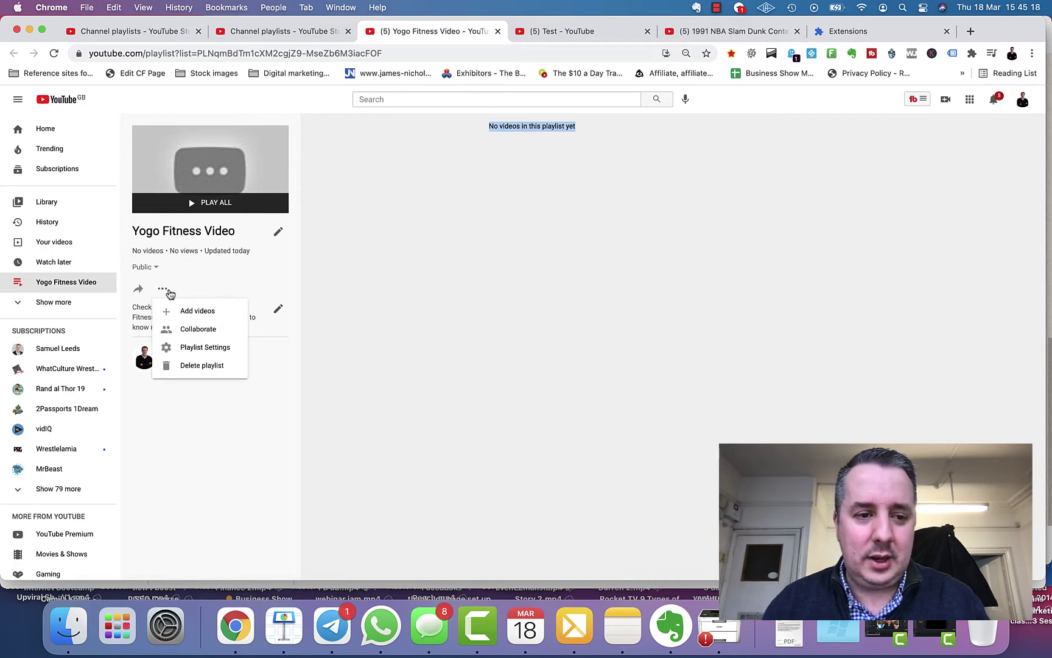
click(184, 287)
click(161, 288)
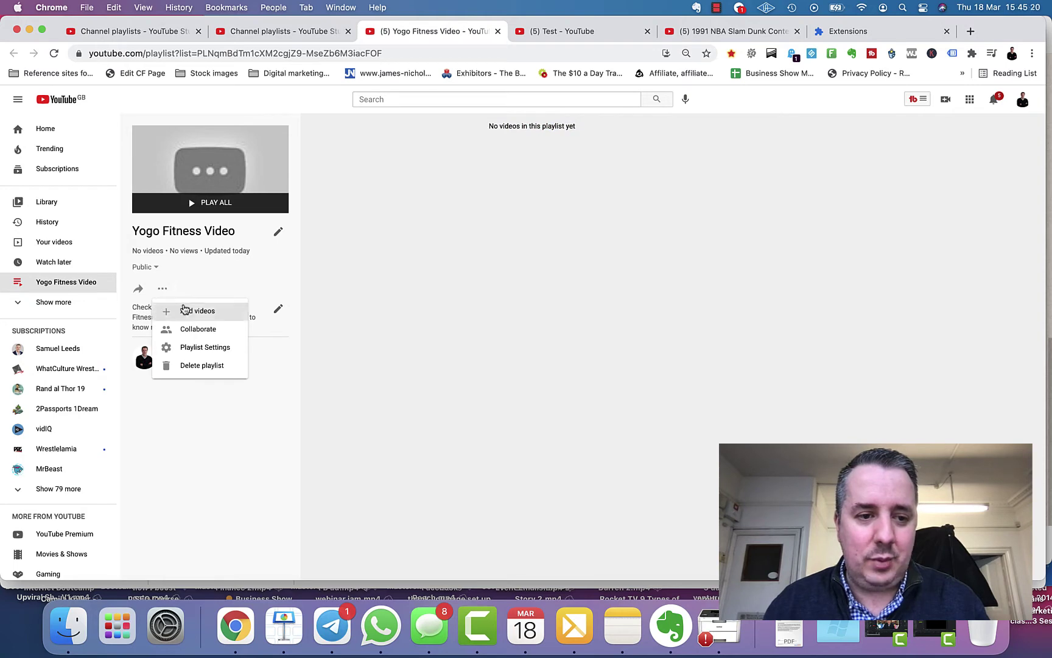
click(187, 312)
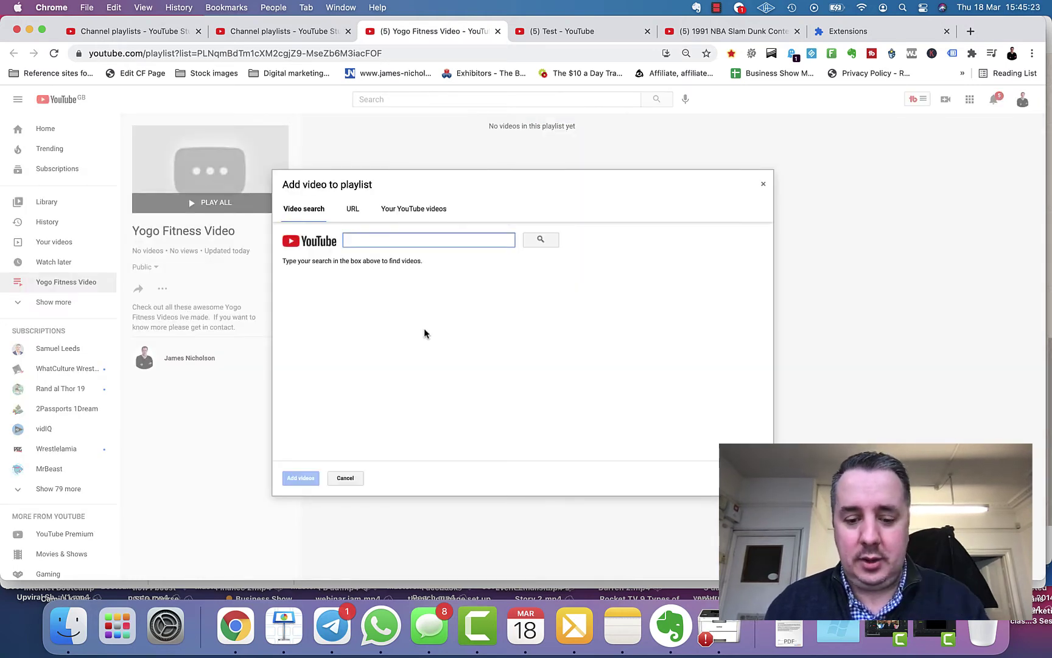
text(nba)
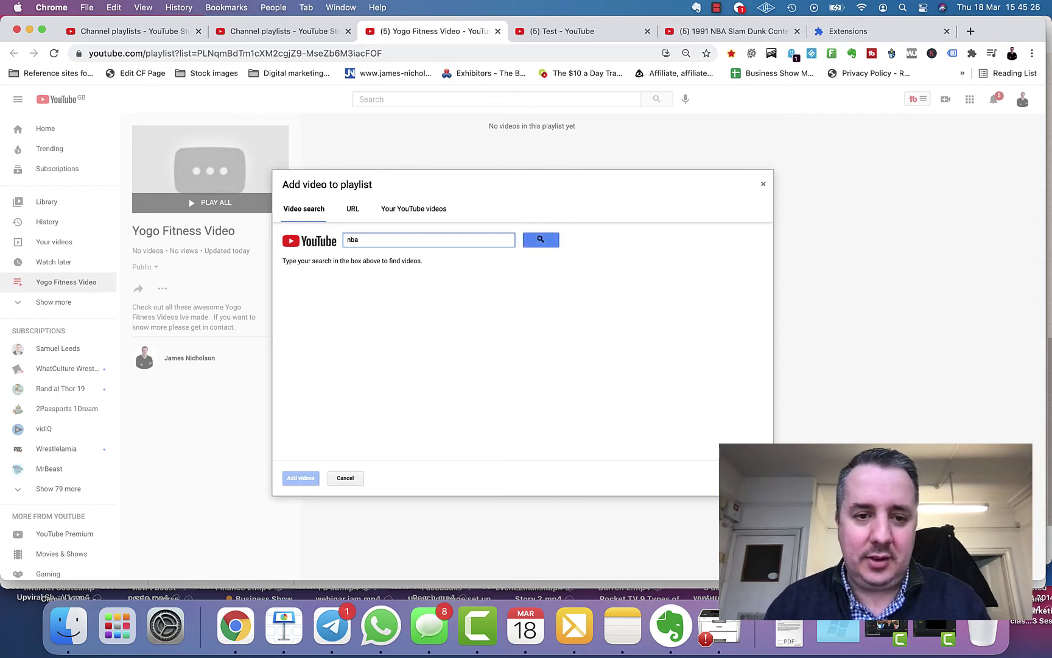
click(540, 239)
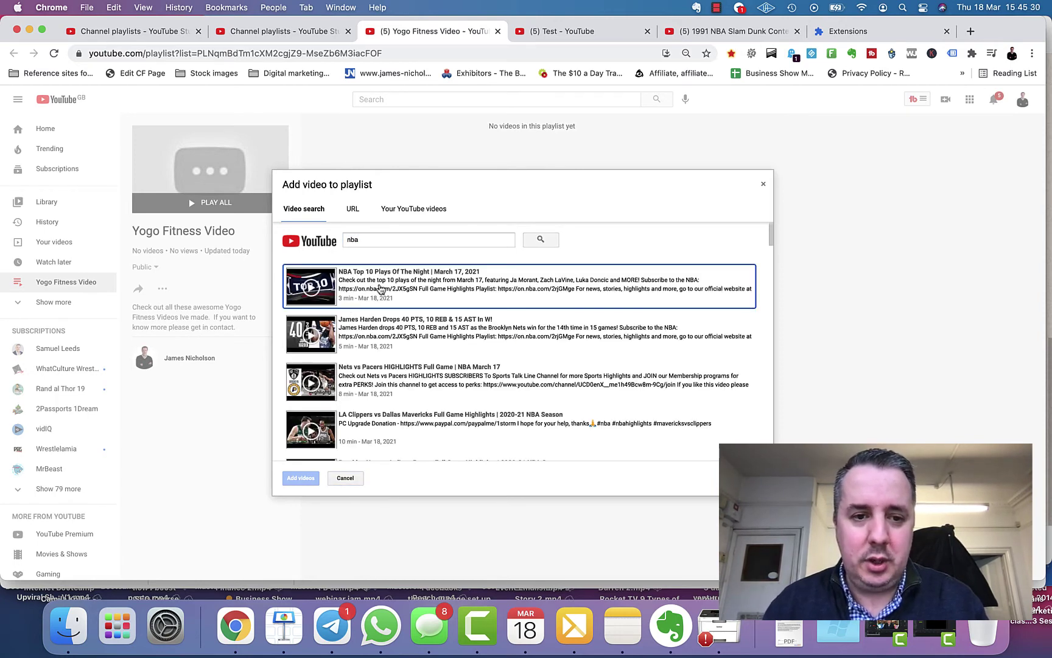
click(380, 289)
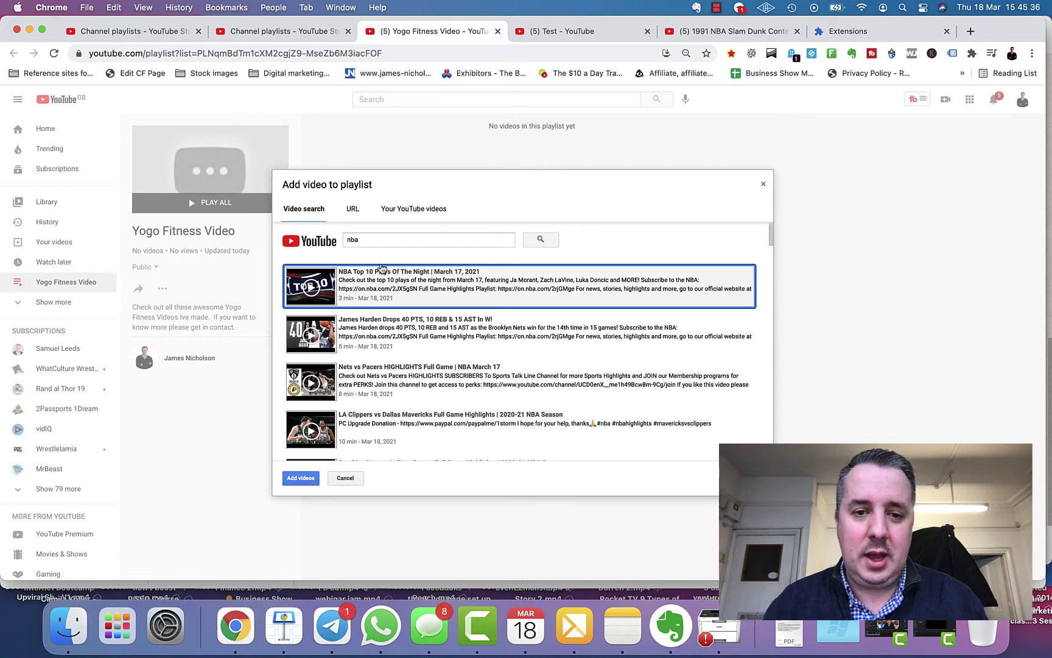
click(301, 478)
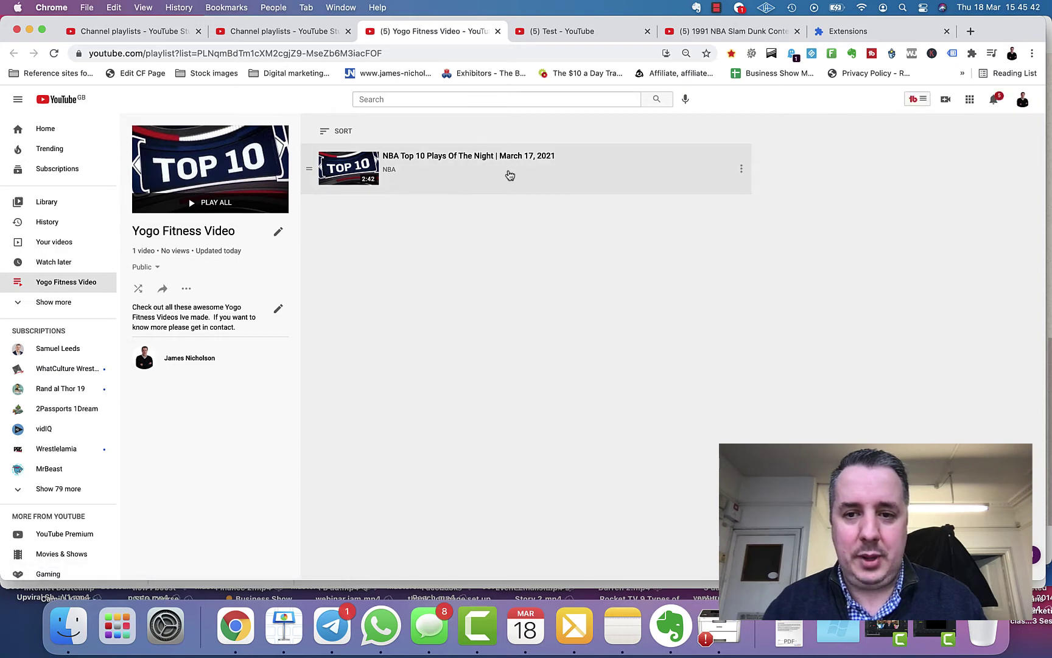
Search YouTube for "yoga" and add "20 min Full Body STRETCH/YOGA for STRESS & ANXIETY Relief" to the playlist.
click(187, 291)
click(218, 307)
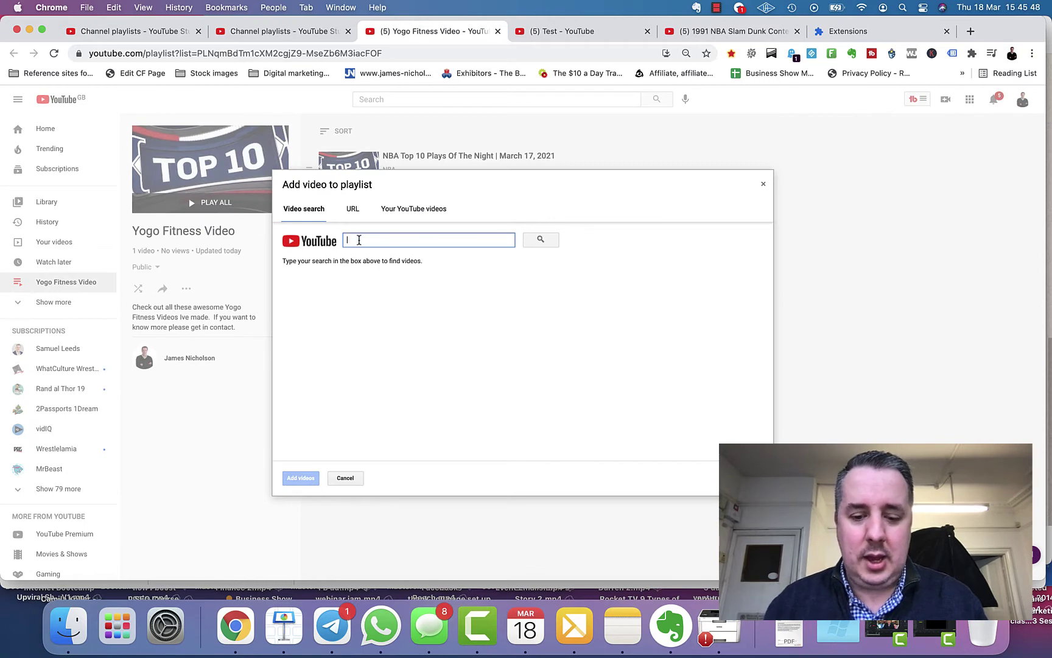
text(yoga)
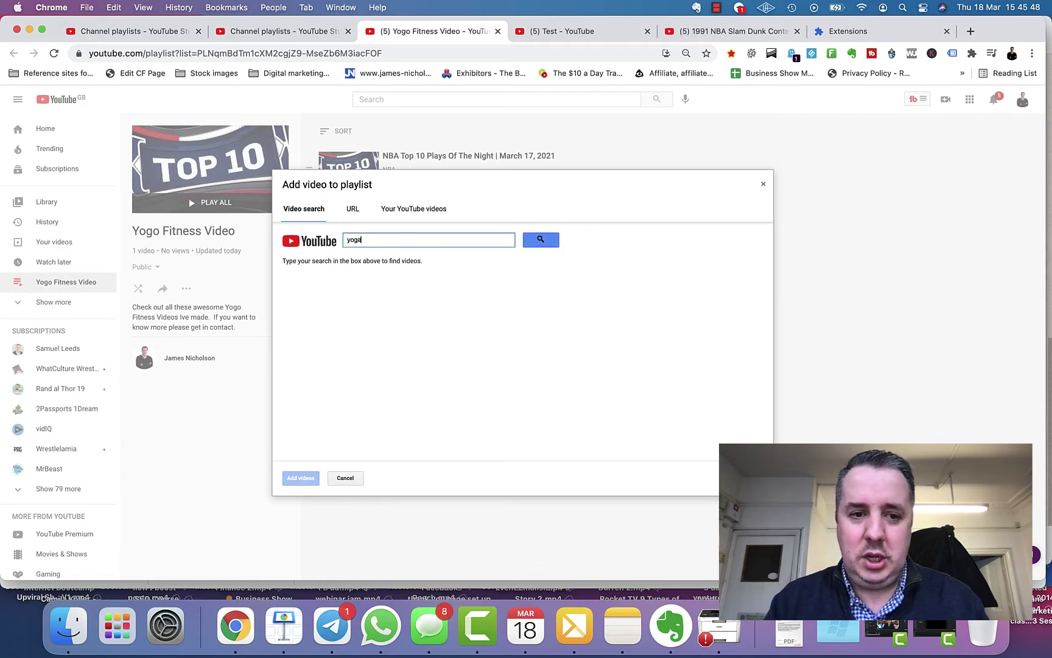
click(536, 242)
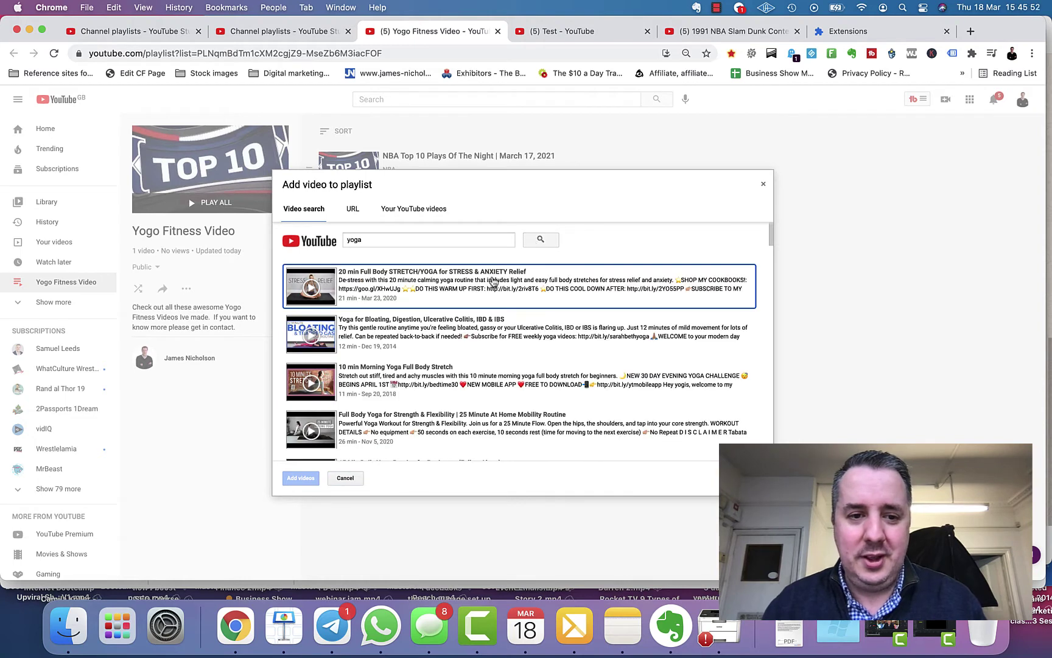
click(478, 286)
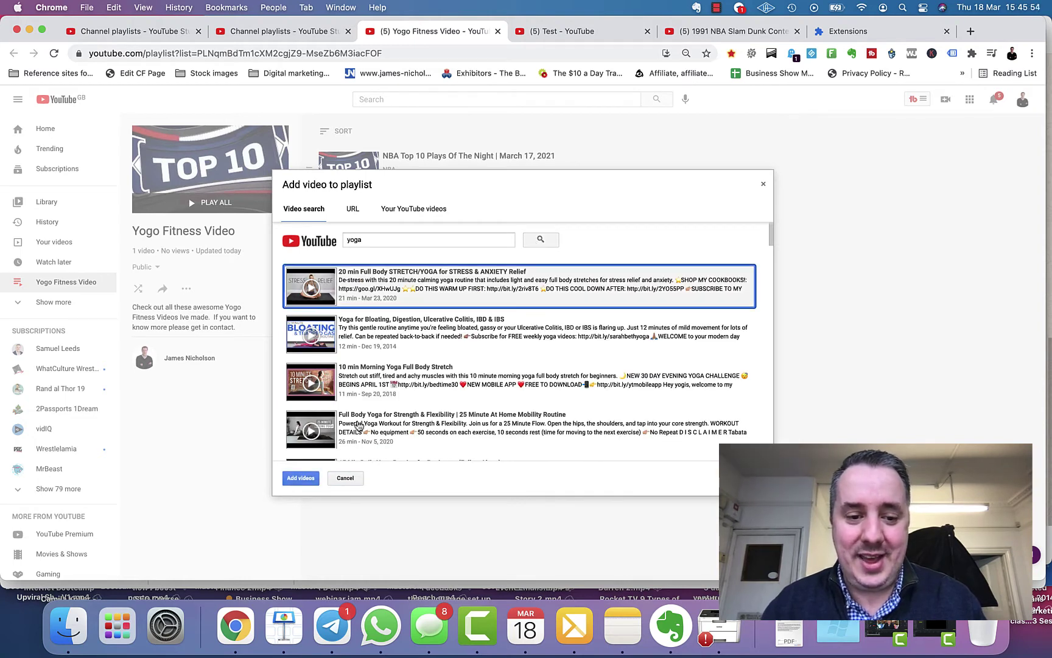
click(307, 479)
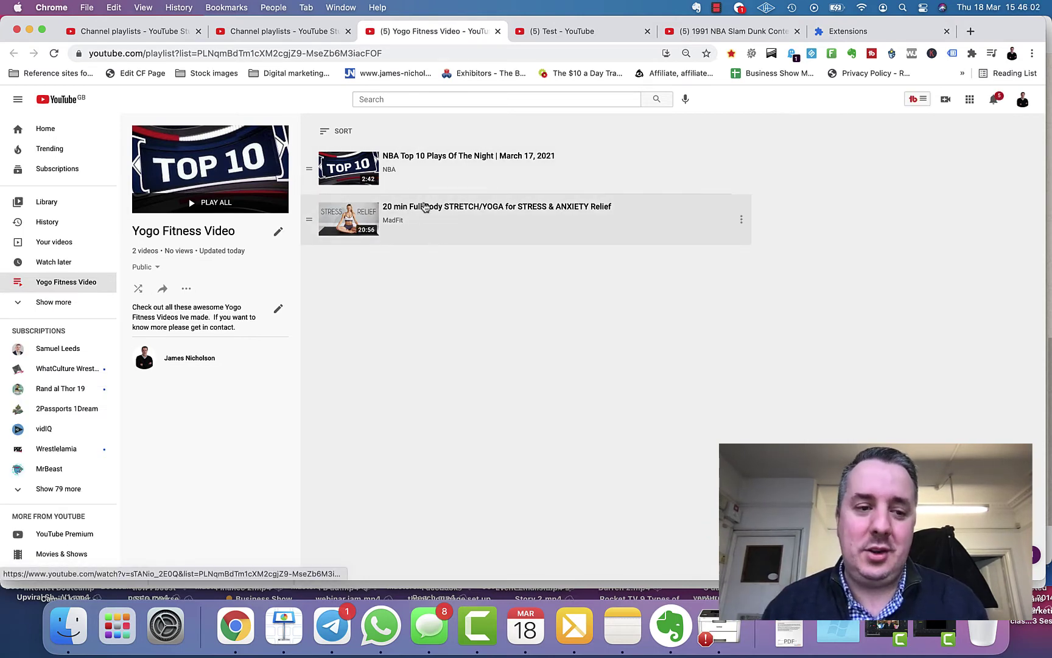
click(186, 288)
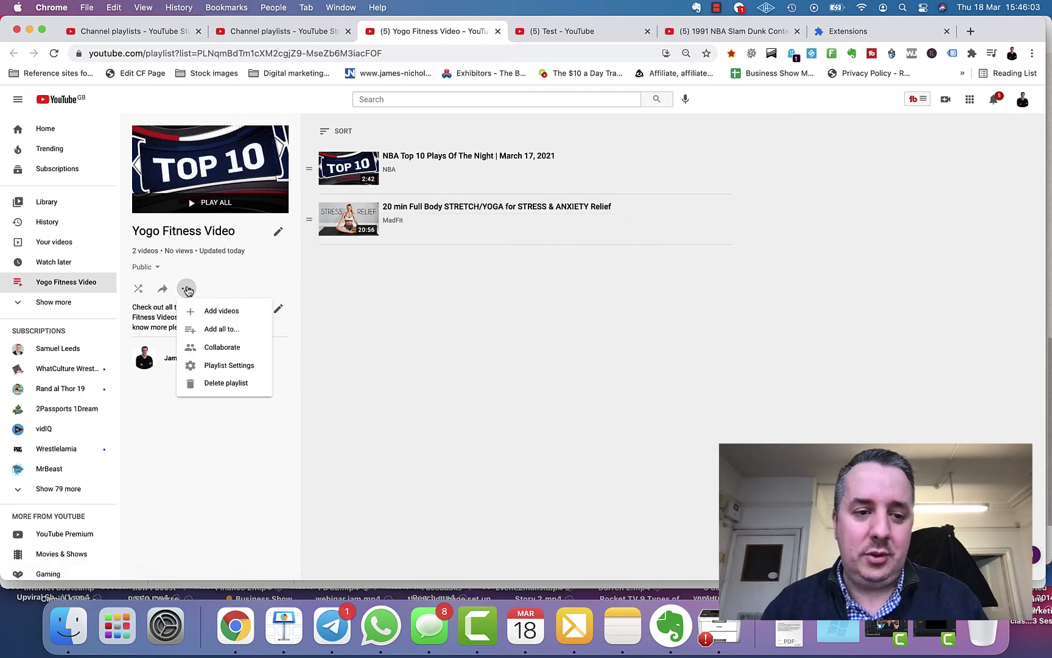
click(208, 311)
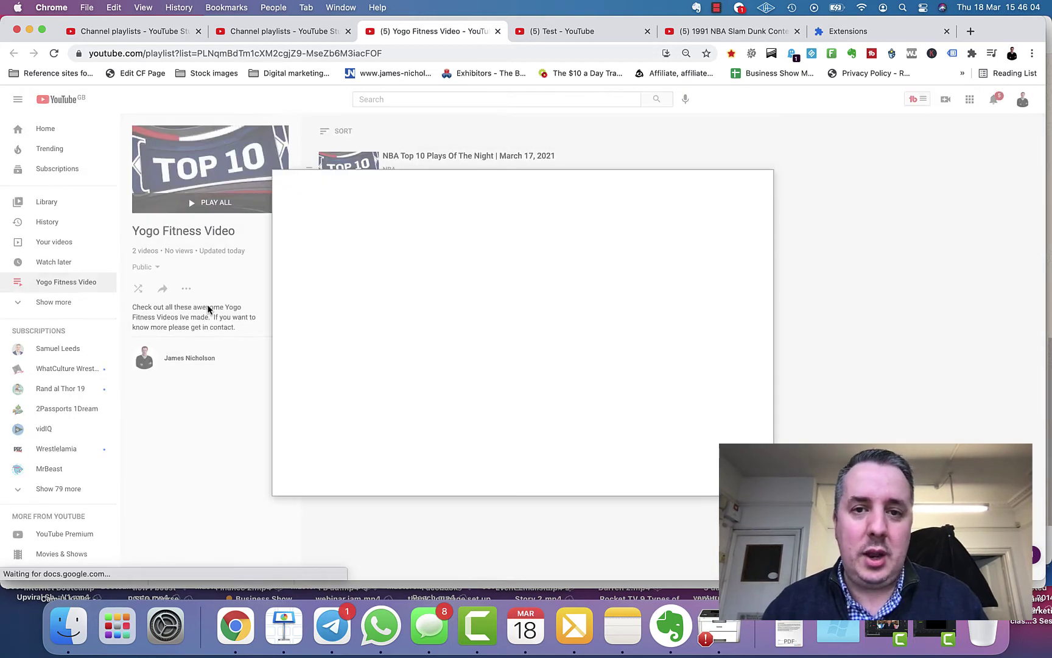
click(694, 34)
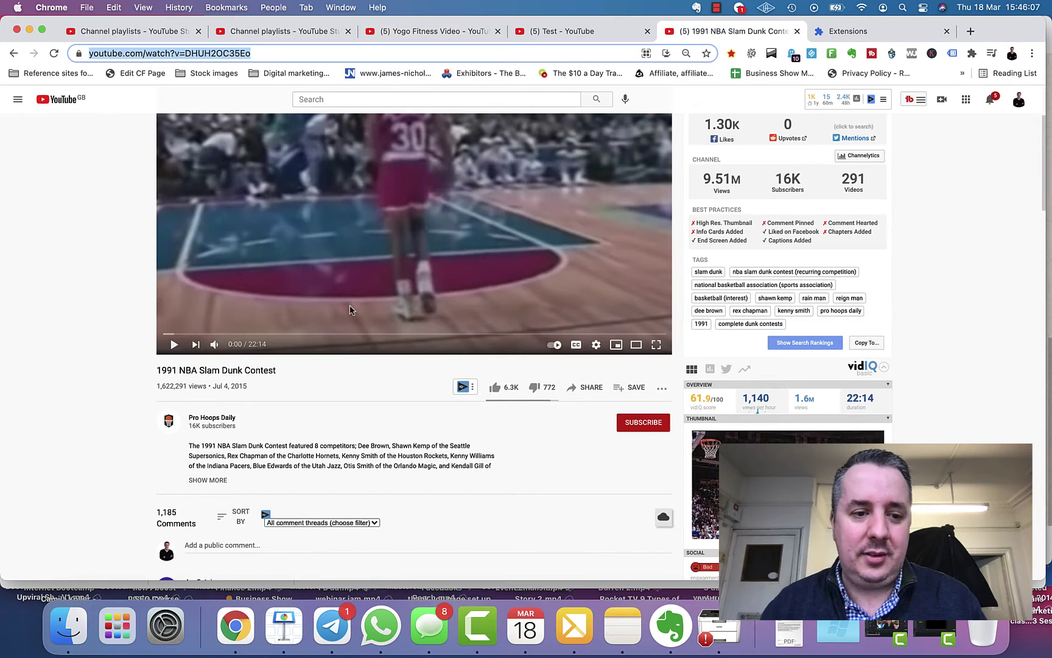
scroll(350, 310, up, 3)
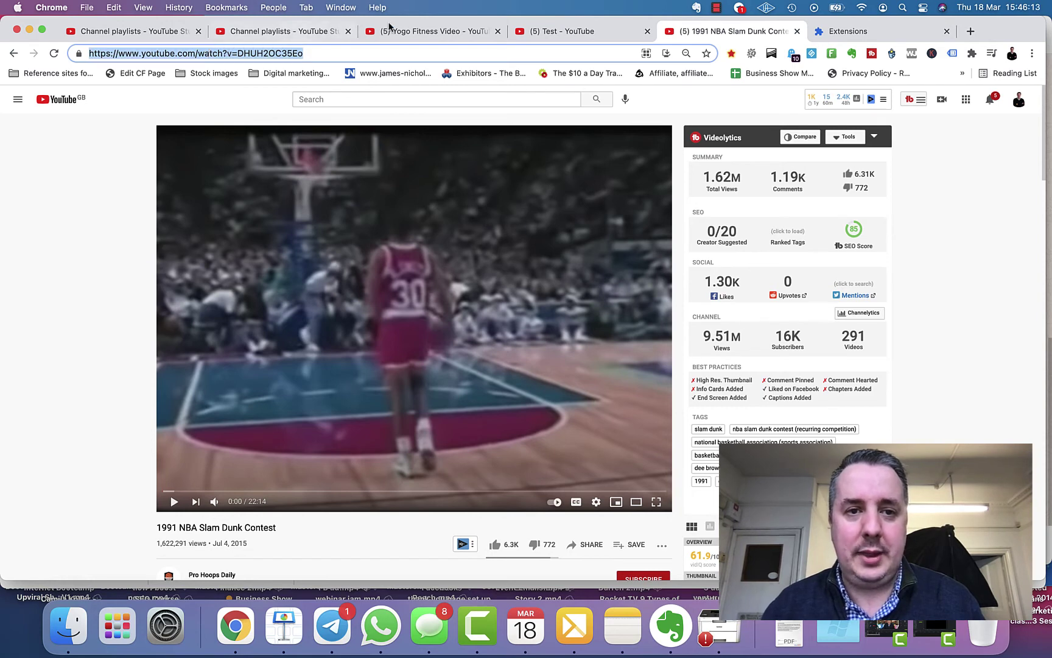
click(430, 33)
click(352, 209)
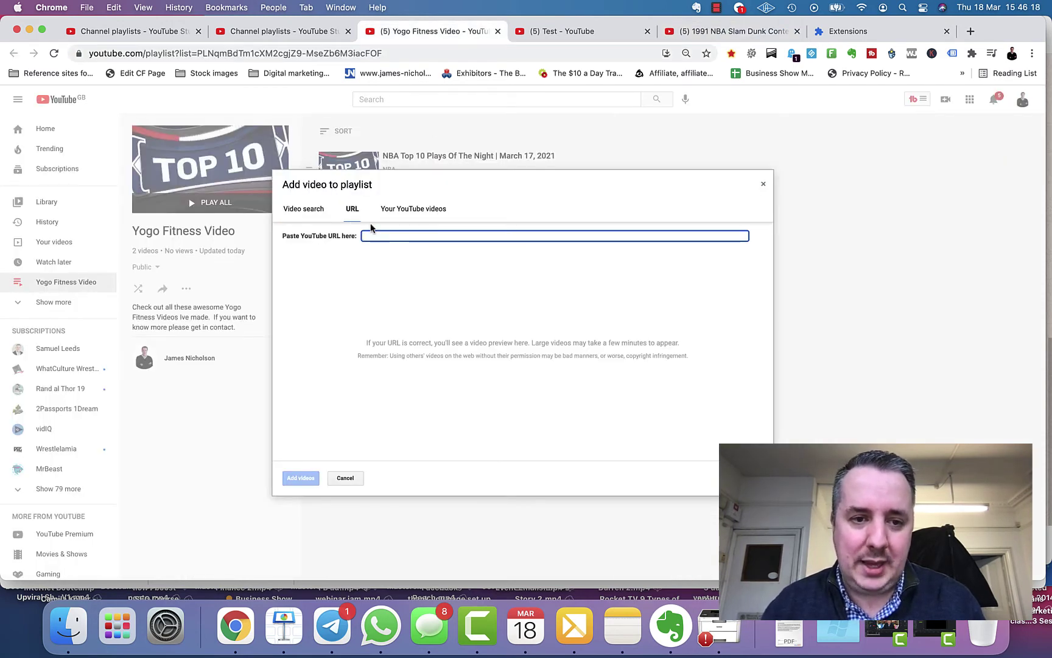
text(https://www.youtube.com/watch?v=DHUH2OC35Eo)
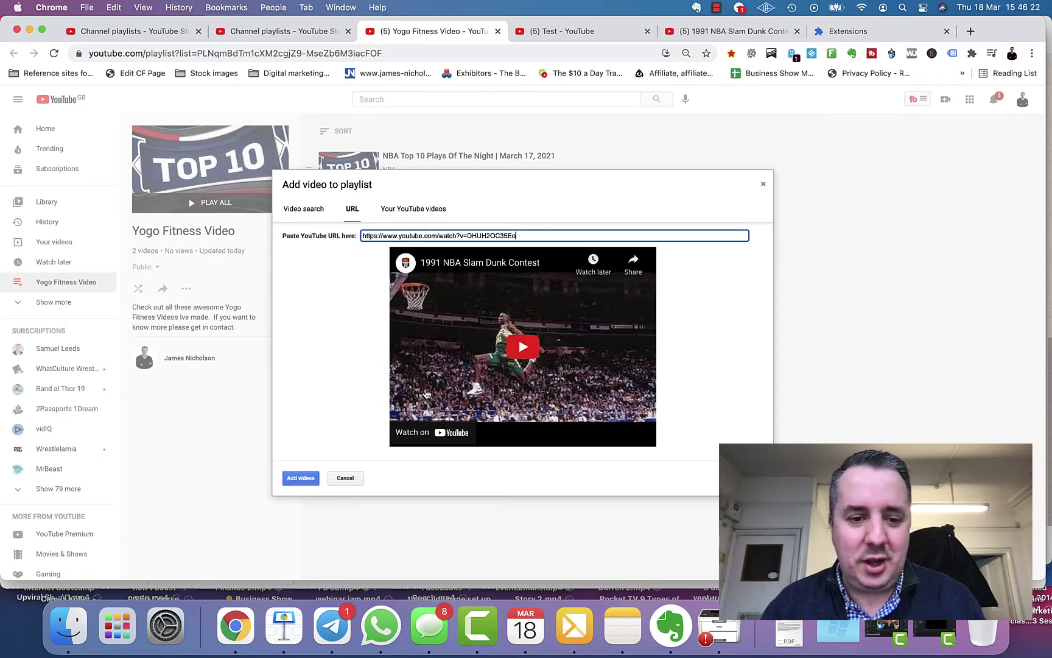
click(308, 478)
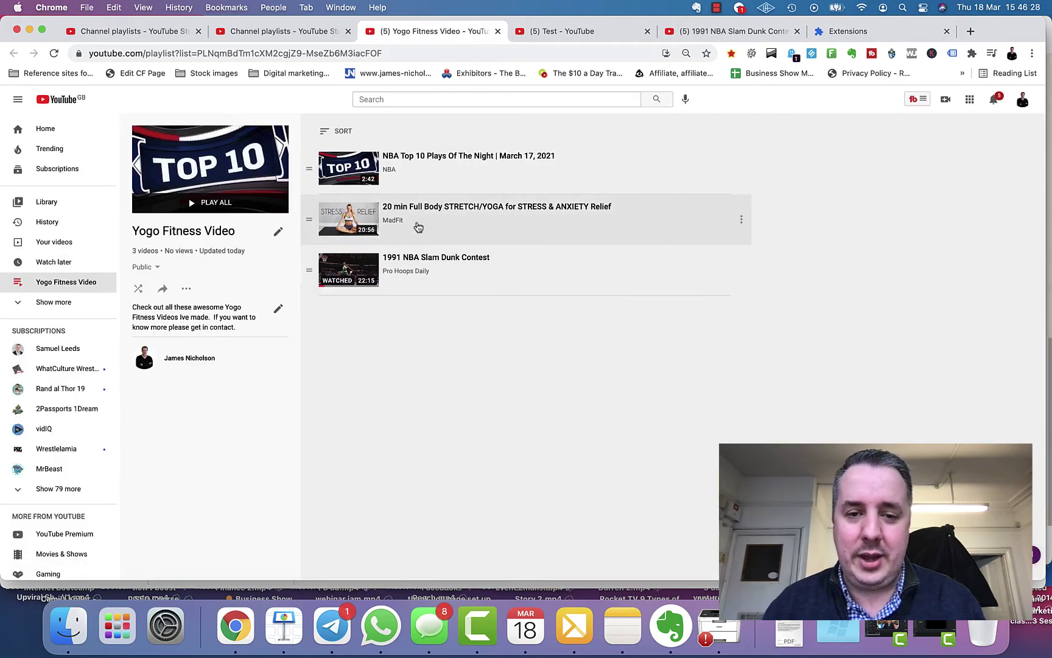
Browse the channel's own uploaded videos that can be added to the playlist.
click(186, 289)
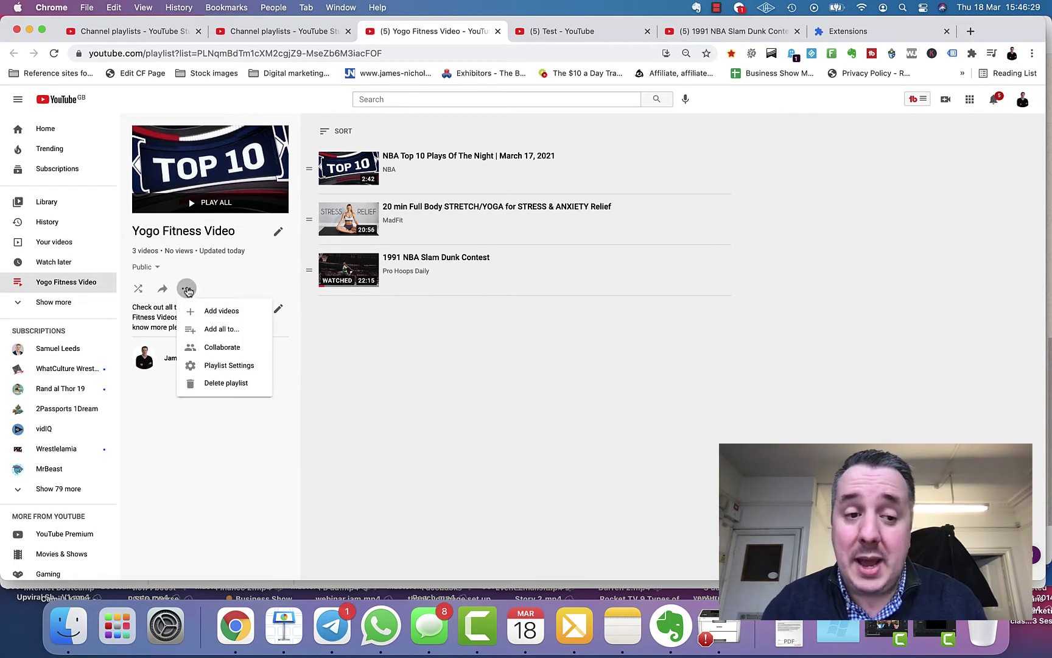
click(216, 311)
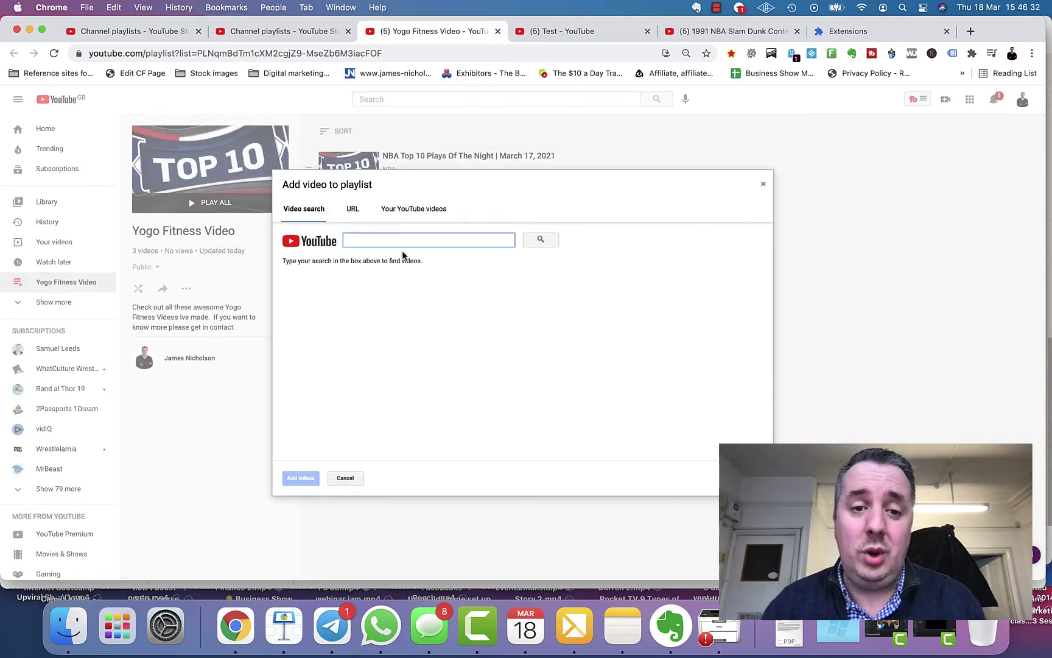
click(433, 215)
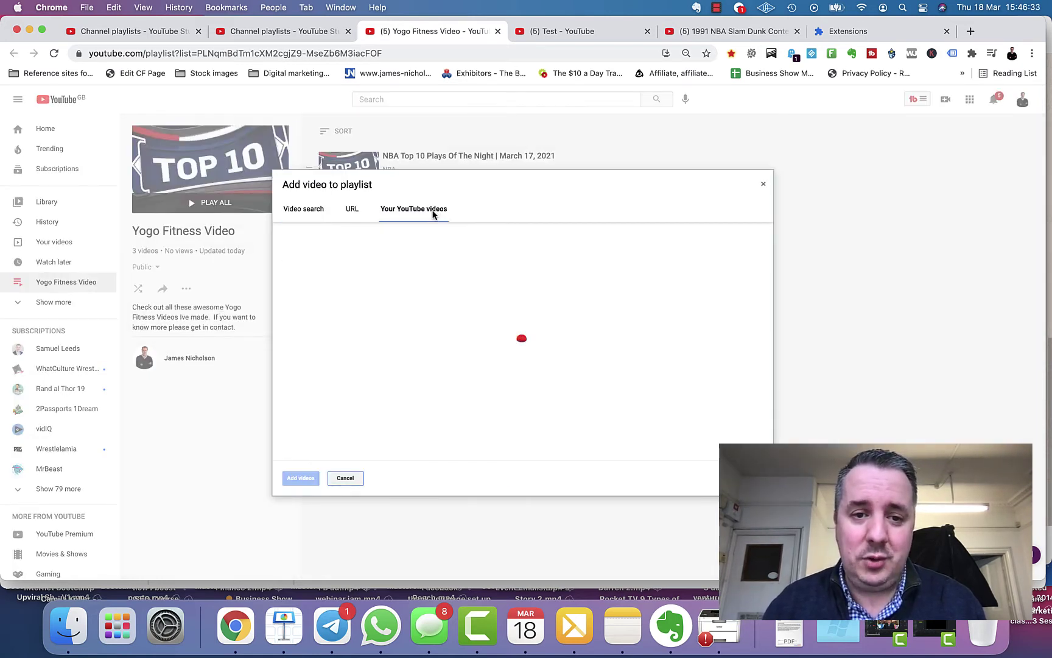
scroll(469, 326, down, 5)
scroll(472, 326, down, 15)
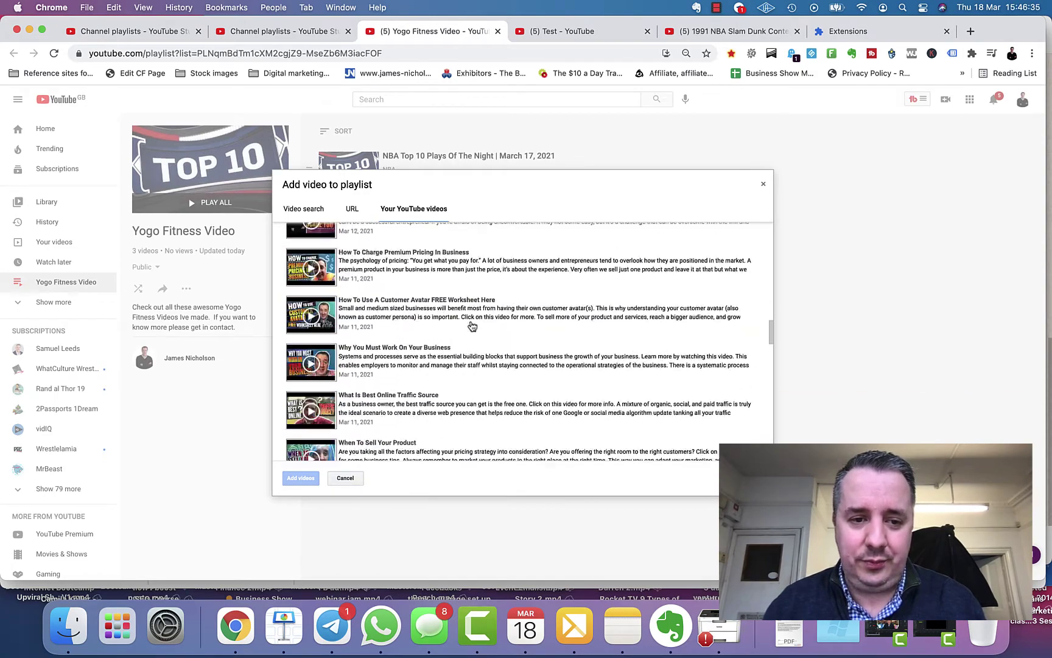
scroll(472, 327, down, 15)
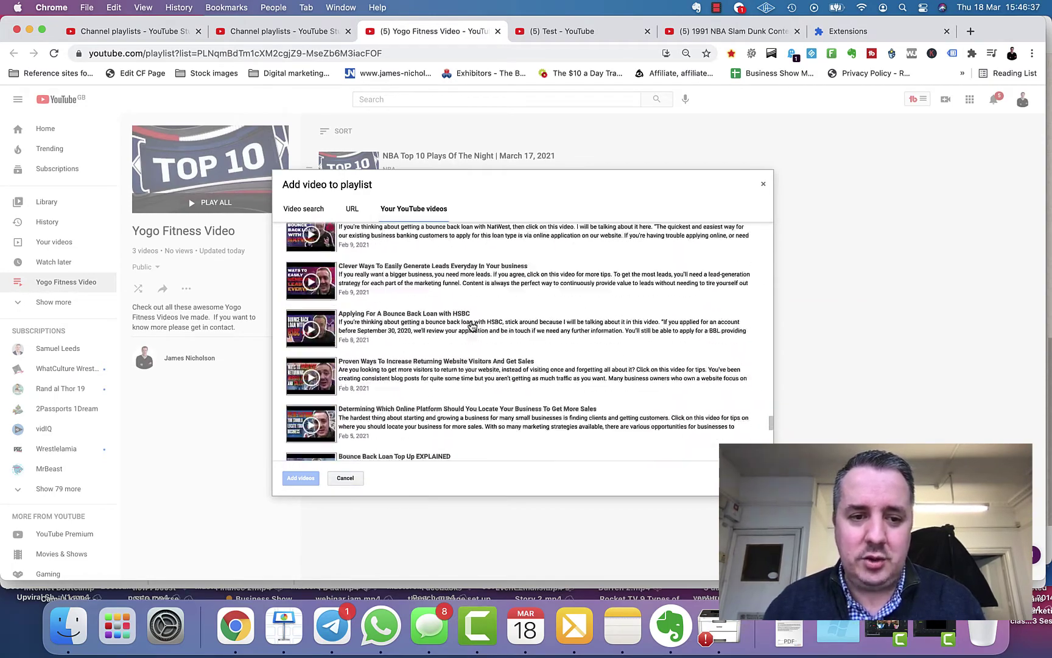
scroll(472, 327, up, 20)
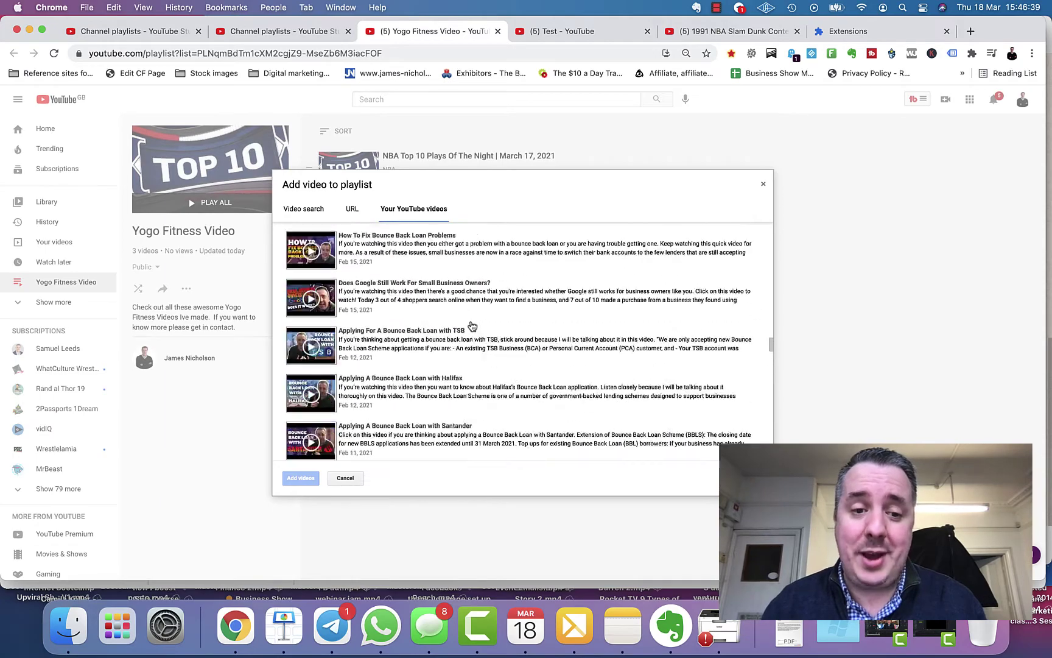
scroll(472, 326, up, 10)
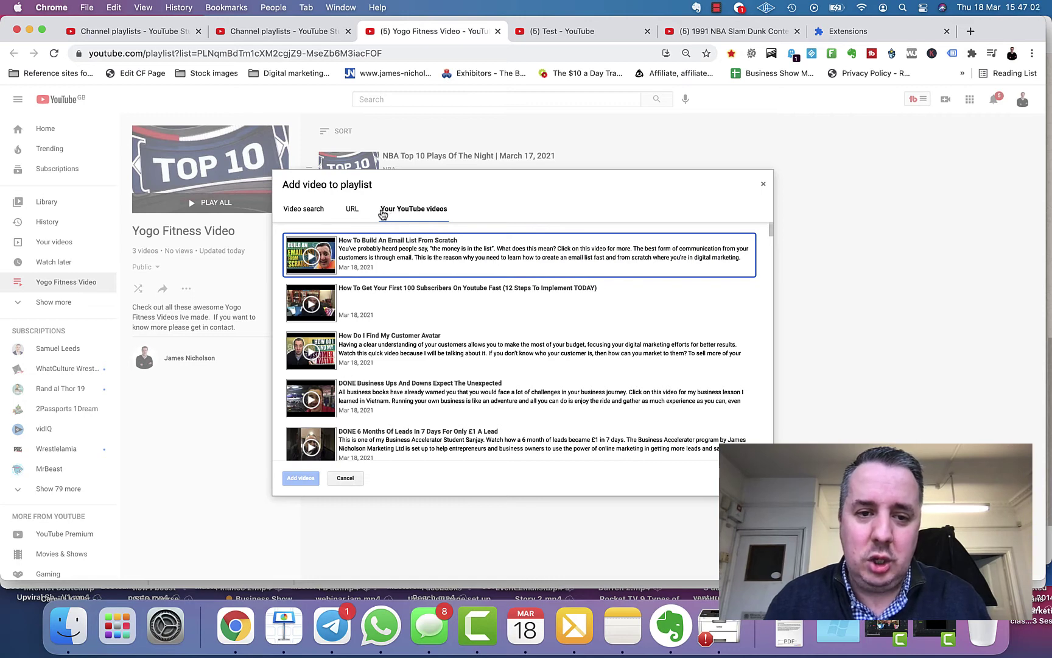
Add the channel's own video "How To Build An Email List From Scratch" to the playlist and move it to first place.
click(444, 261)
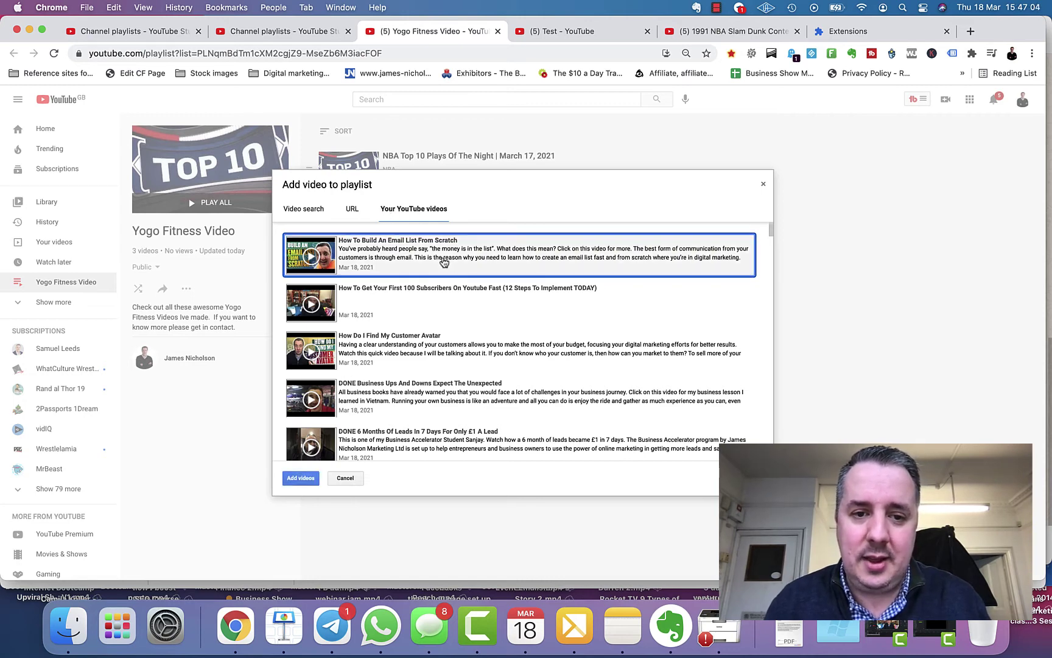
click(301, 478)
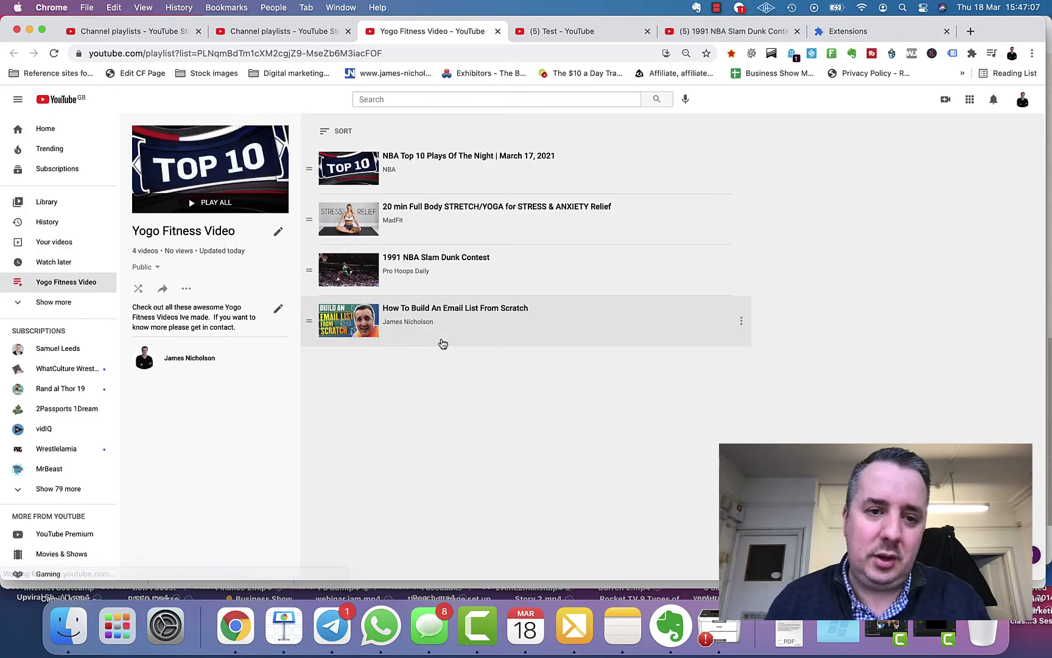
drag(624, 327, 633, 271)
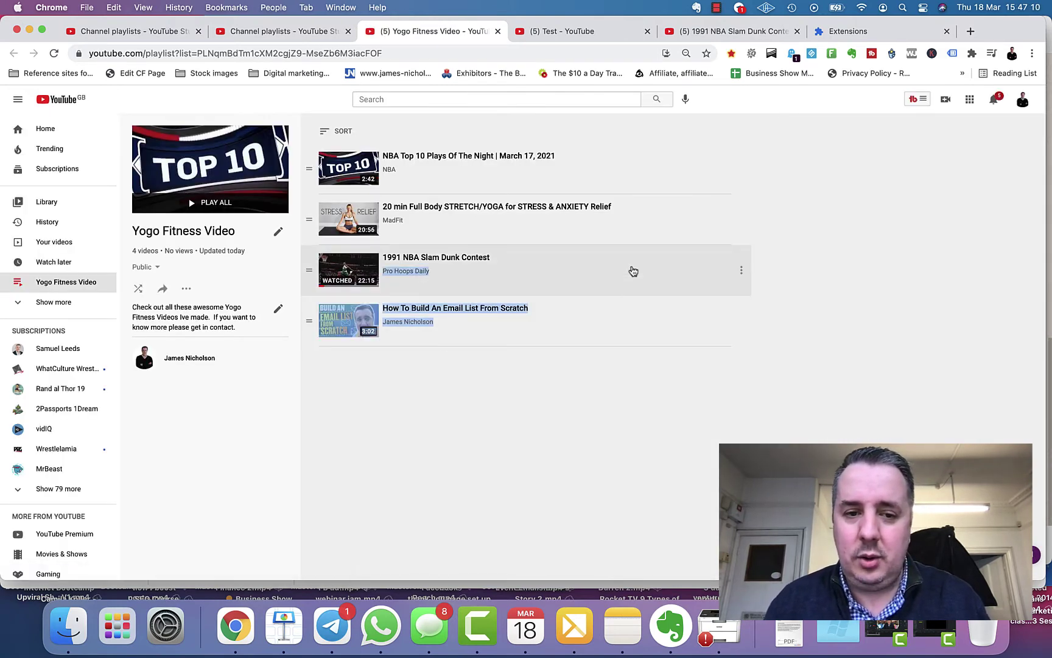
click(742, 322)
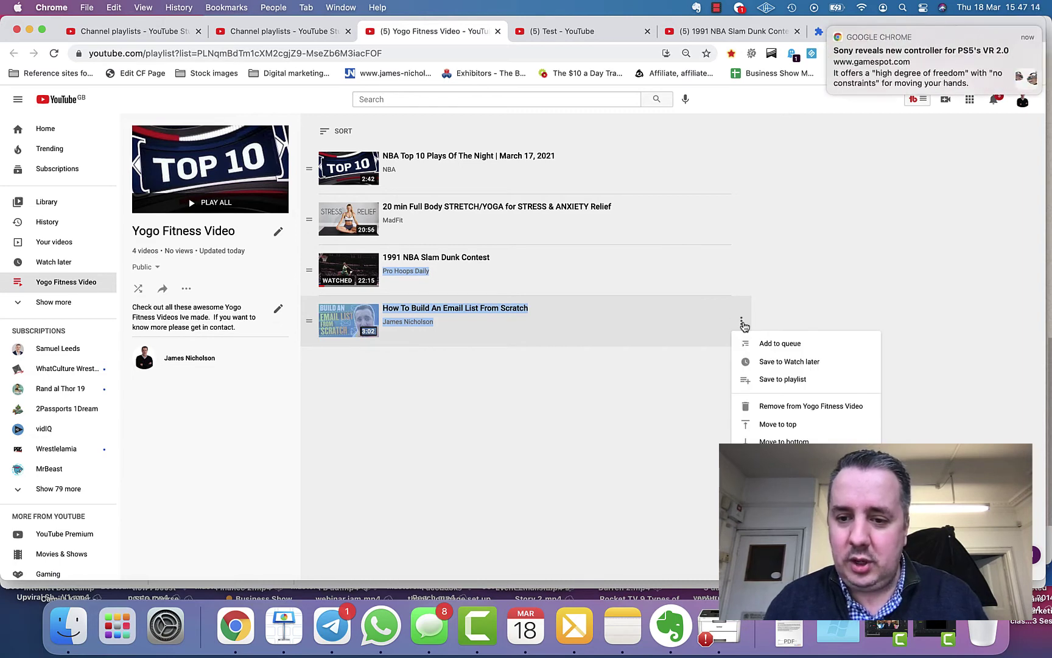
click(774, 425)
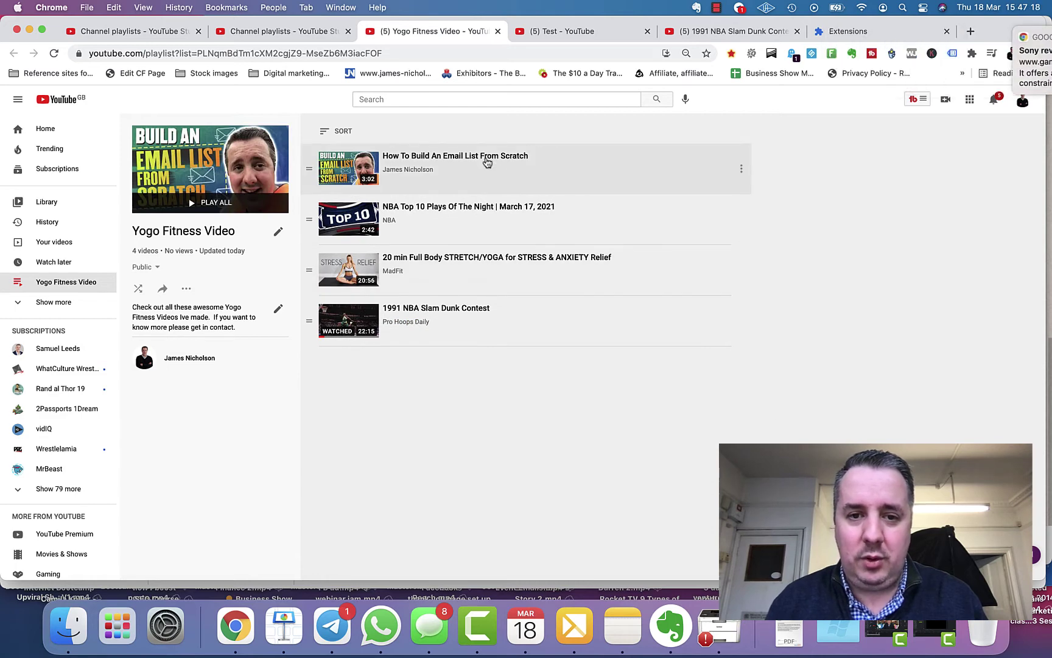
Move "20 min Full Body STRETCH/YOGA for STRESS & ANXIETY Relief" to the end of the playlist.
click(742, 272)
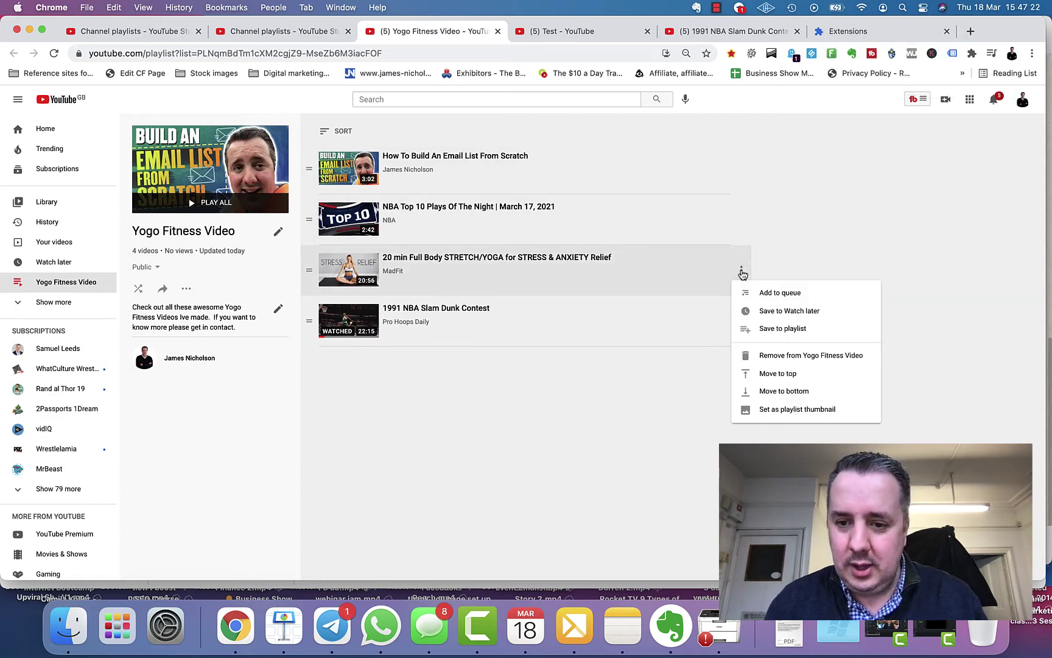
click(779, 391)
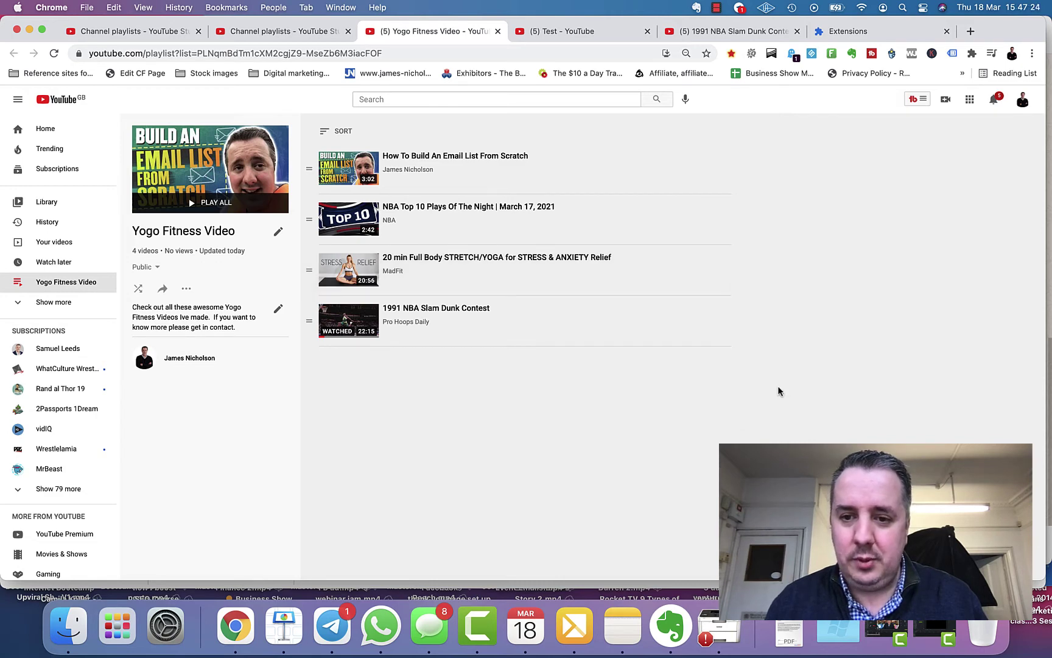
drag(613, 308, 619, 228)
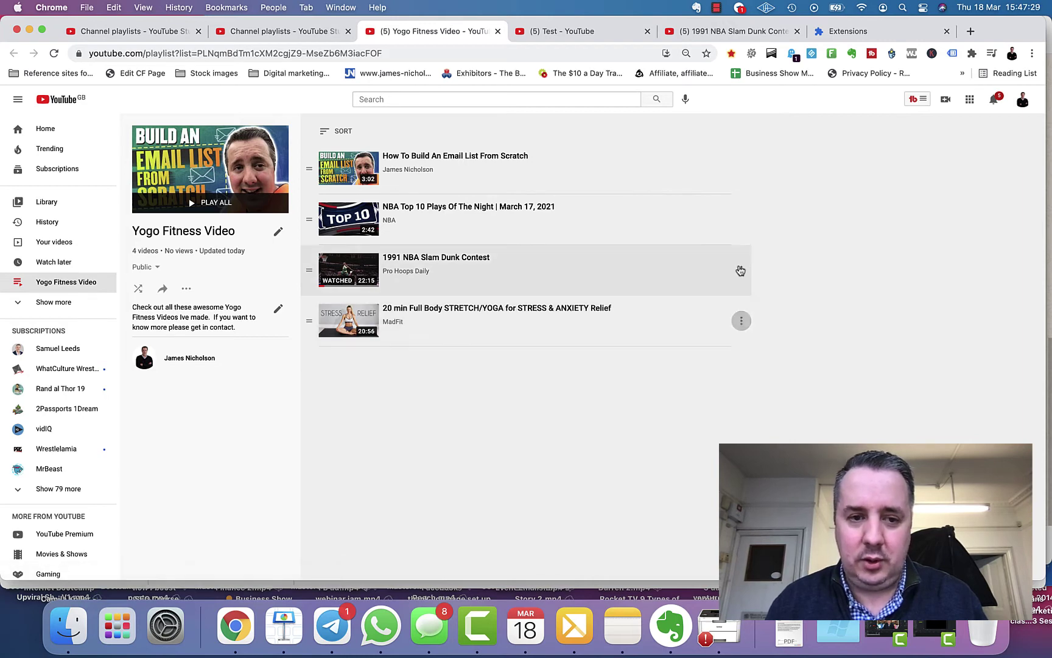
Reorder the playlist so "NBA Top 10 Plays Of The Night" is second, the yoga video third and "1991 NBA Slam Dunk Contest" last.
drag(309, 273, 312, 319)
drag(310, 214, 315, 335)
drag(308, 270, 315, 359)
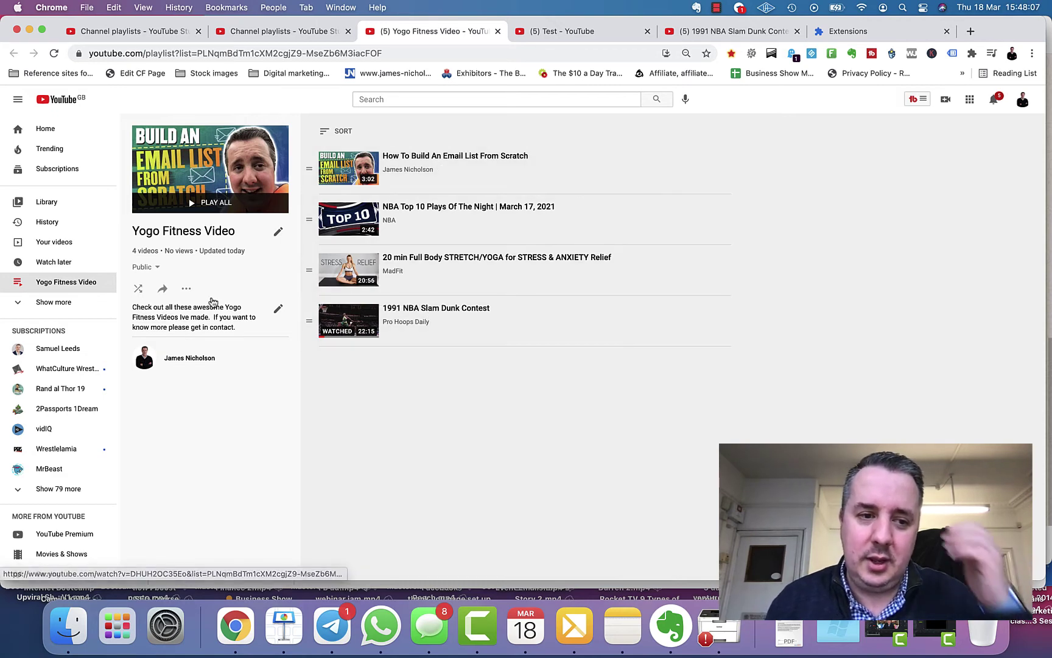
Examine the playlist's sharing services, including a Twitter draft closed without posting, and its additional playlist actions.
click(161, 291)
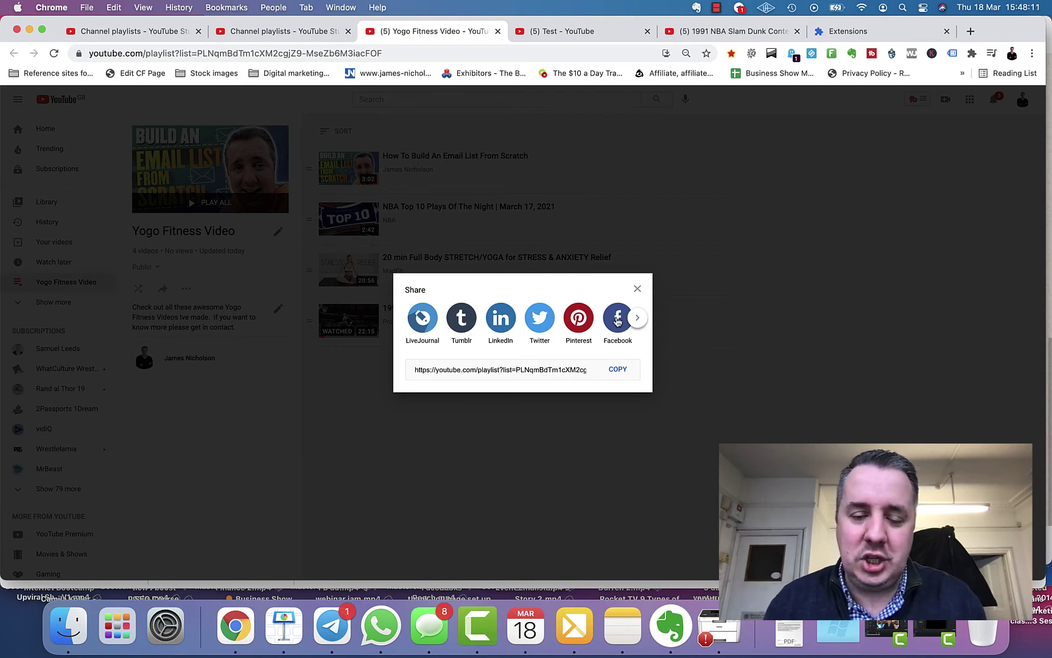
click(536, 326)
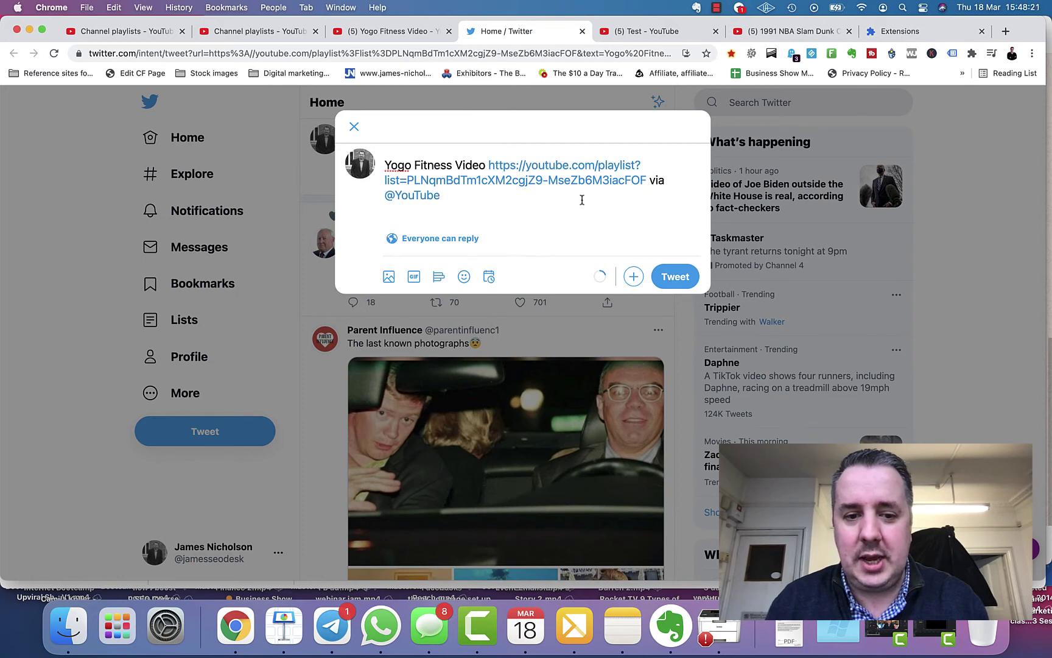
click(581, 35)
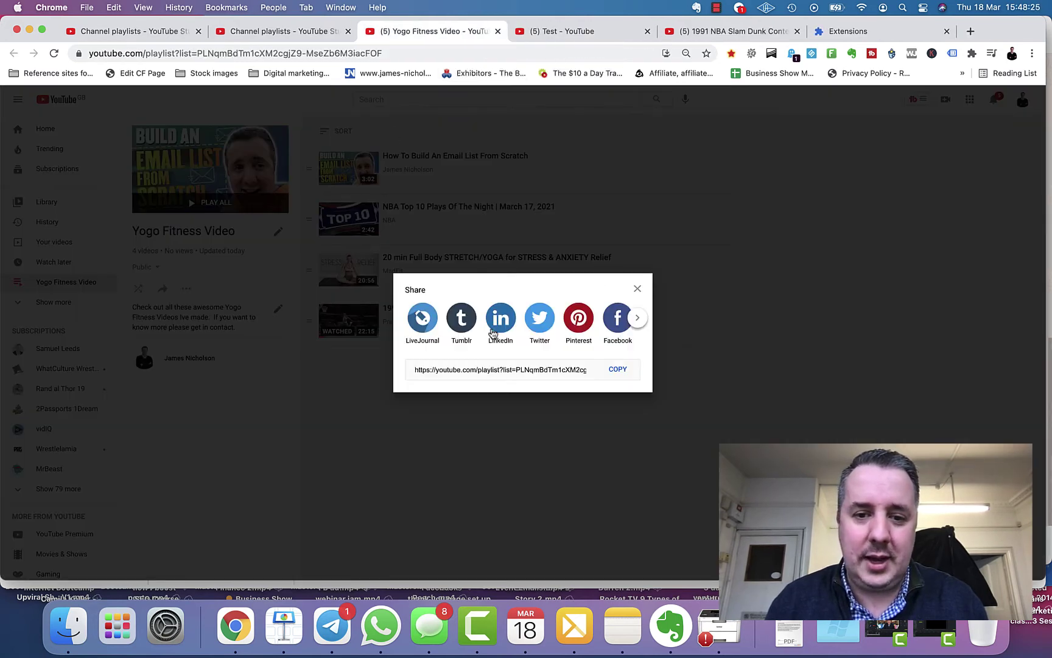
click(639, 316)
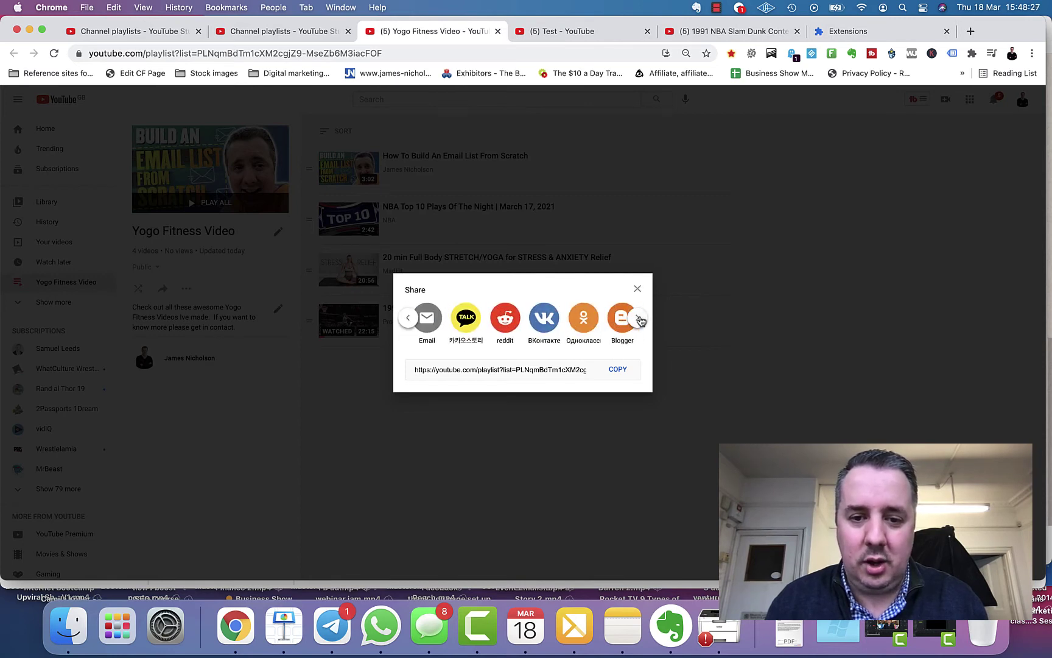
click(639, 317)
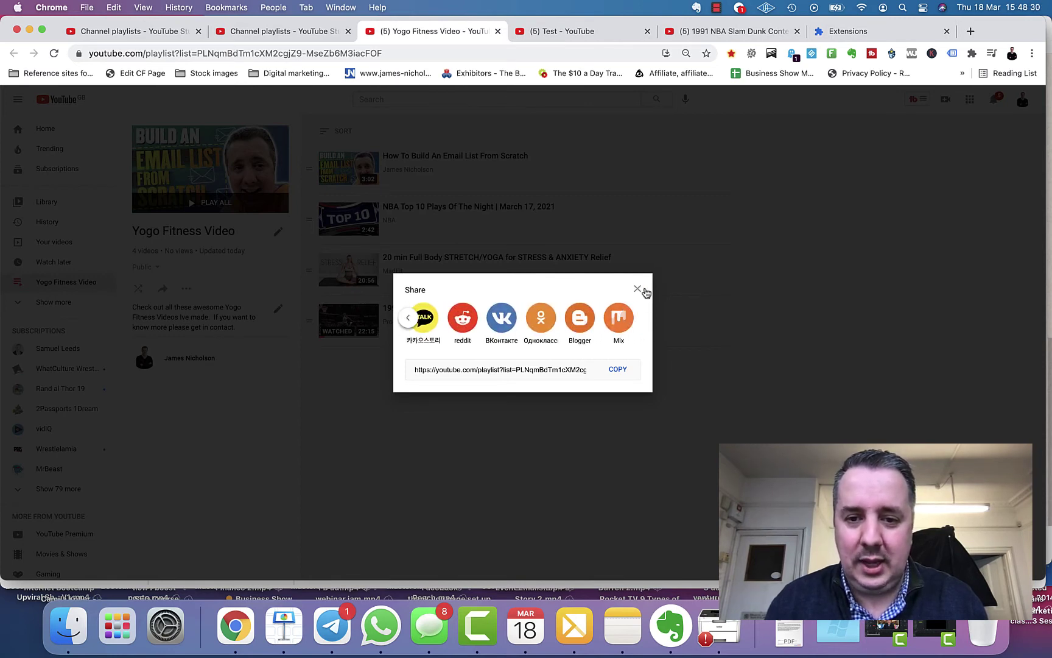
click(638, 290)
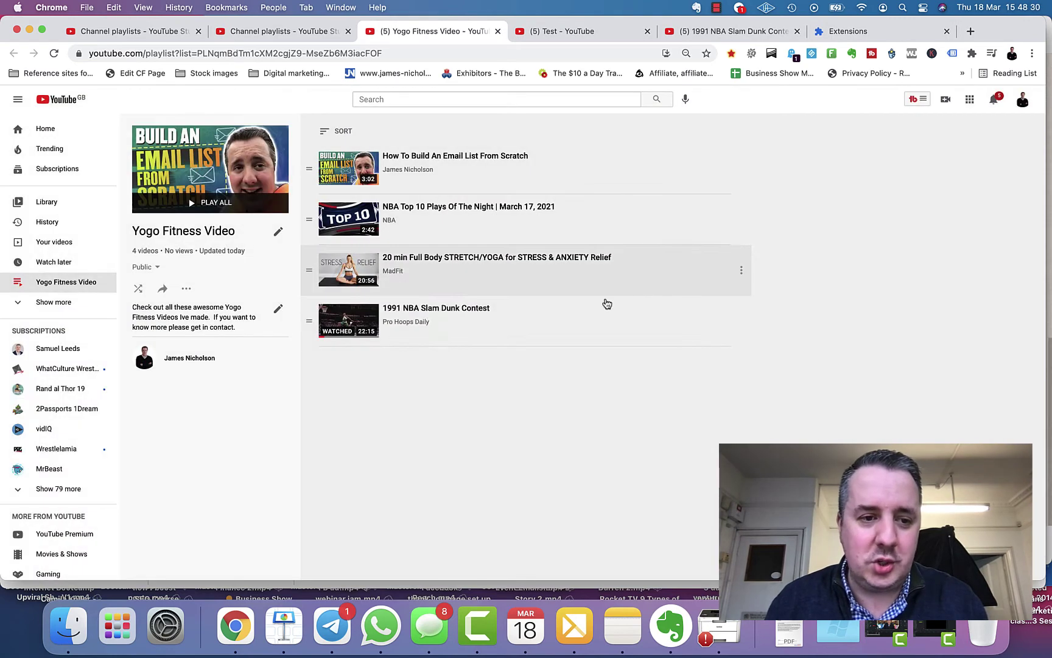
click(186, 290)
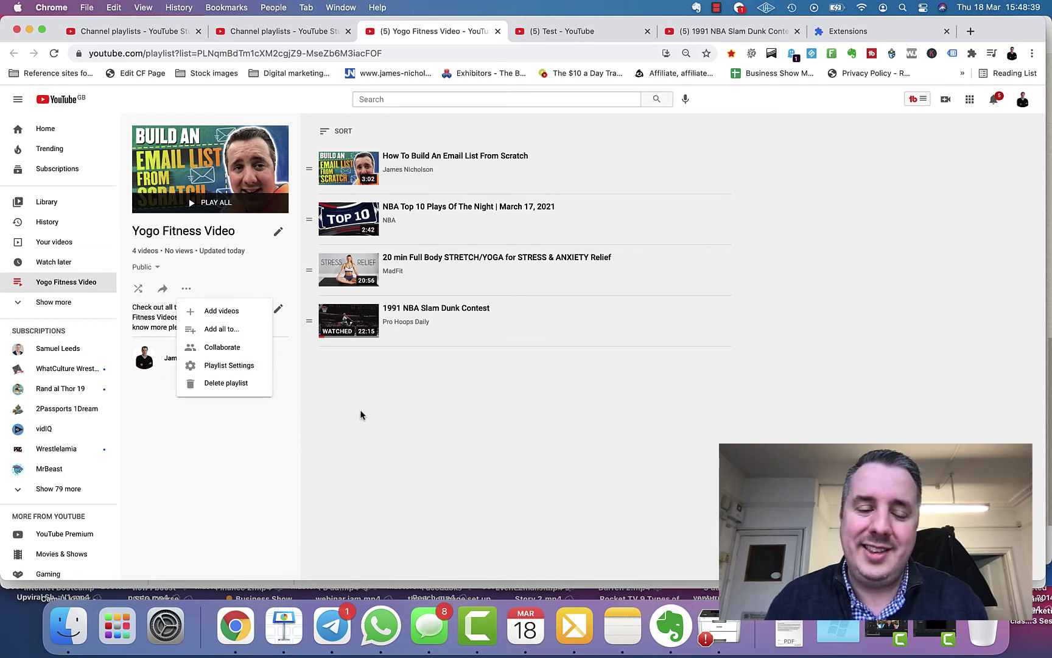
click(391, 426)
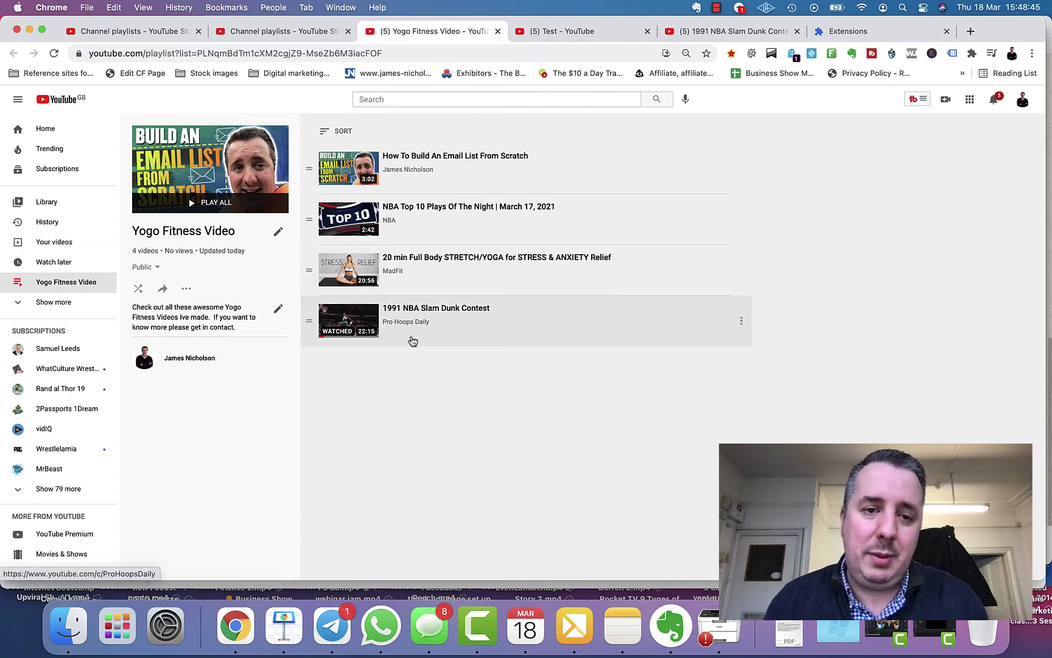
Start a new video upload to the channel with IMG_4795.MOV from the Downloads folder in Finder.
click(548, 35)
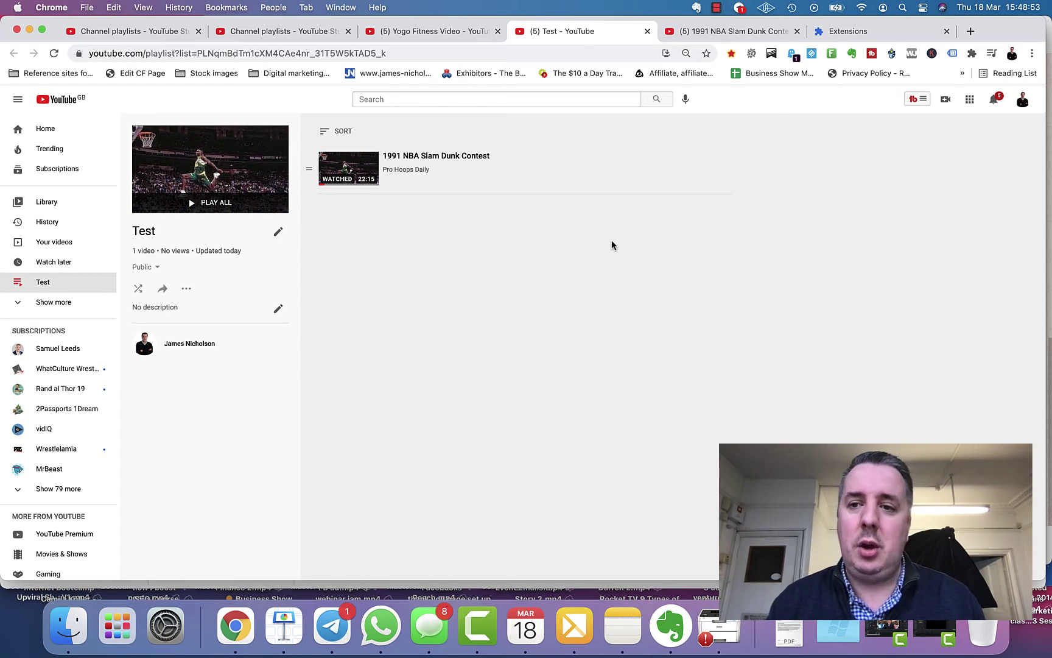
click(946, 100)
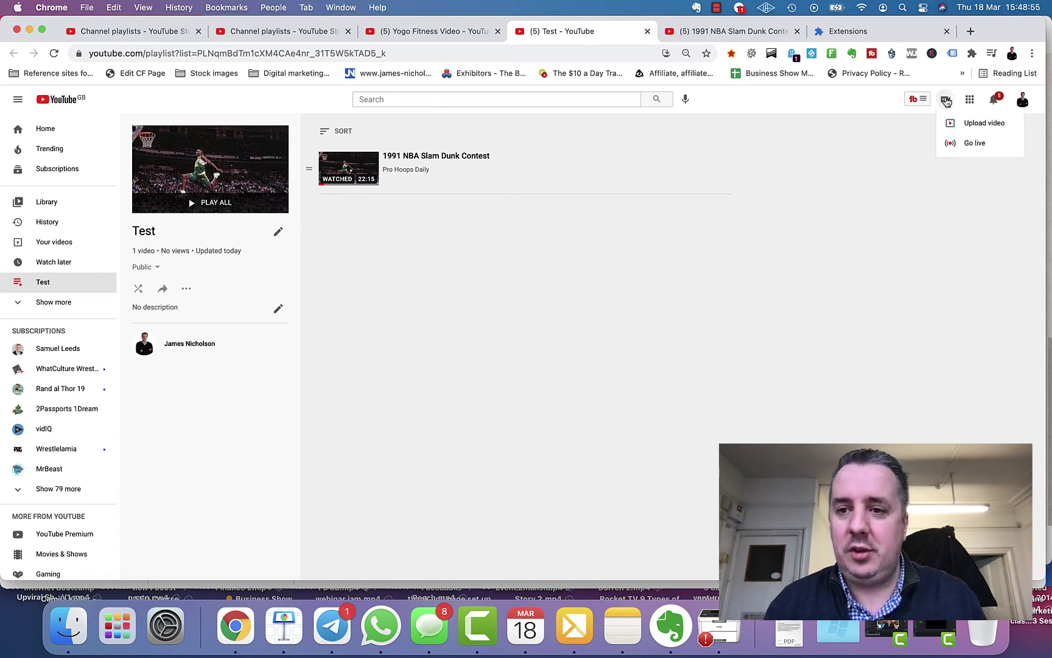
click(973, 125)
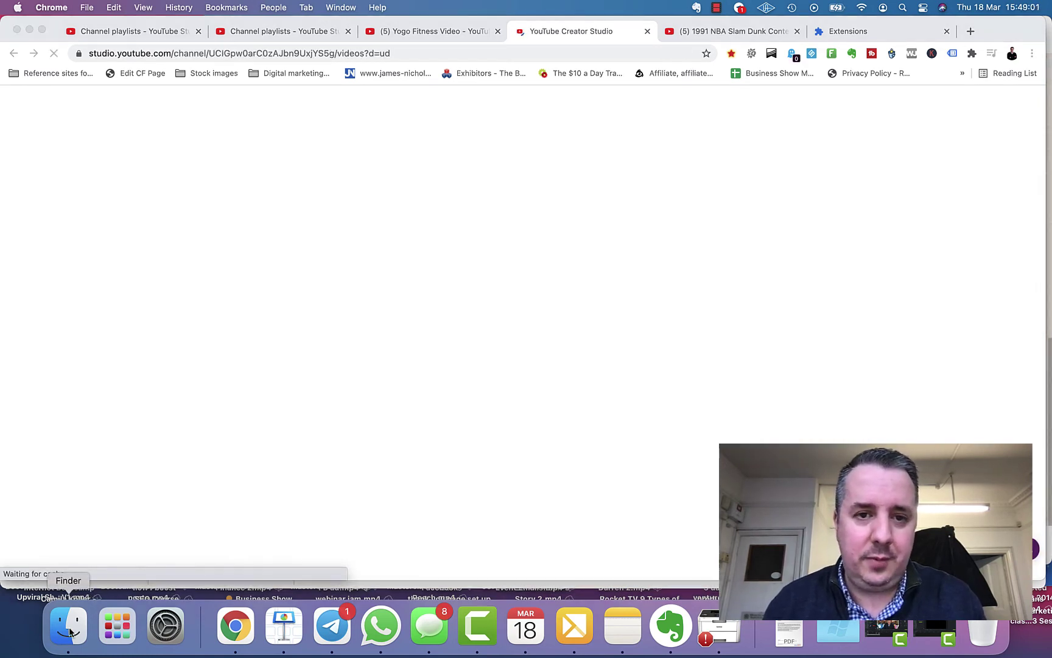
click(68, 625)
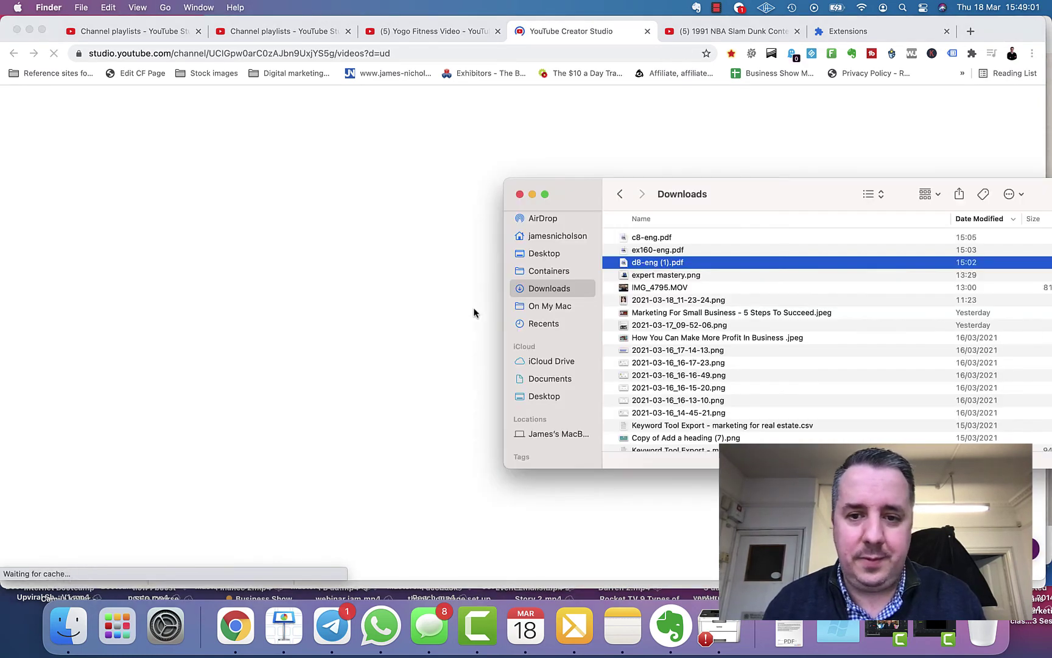
click(669, 287)
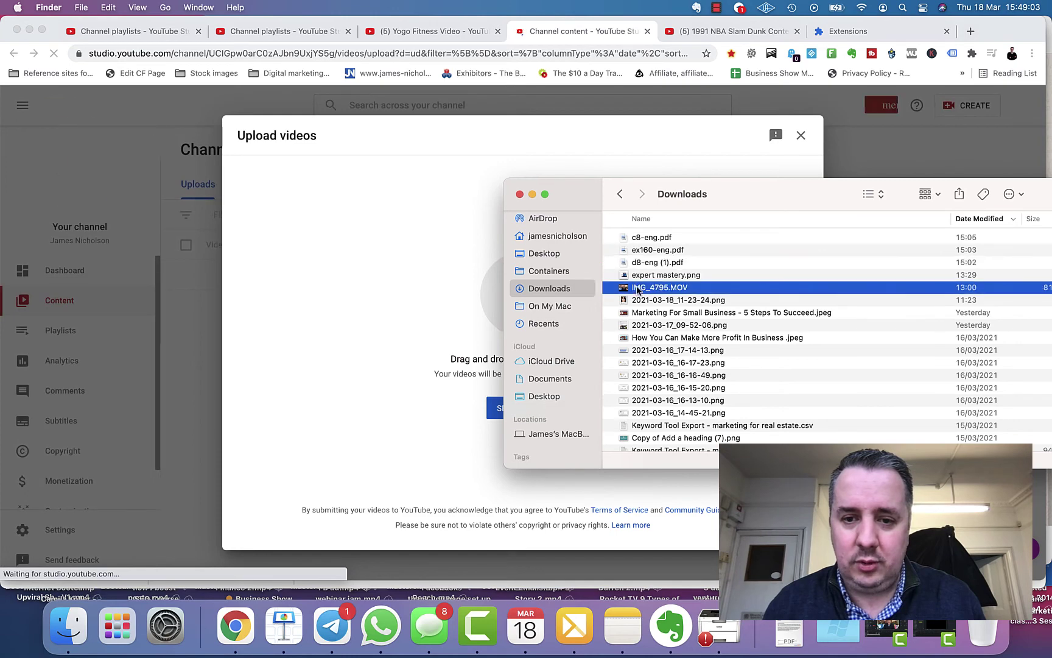
shift+click(665, 275)
click(630, 290)
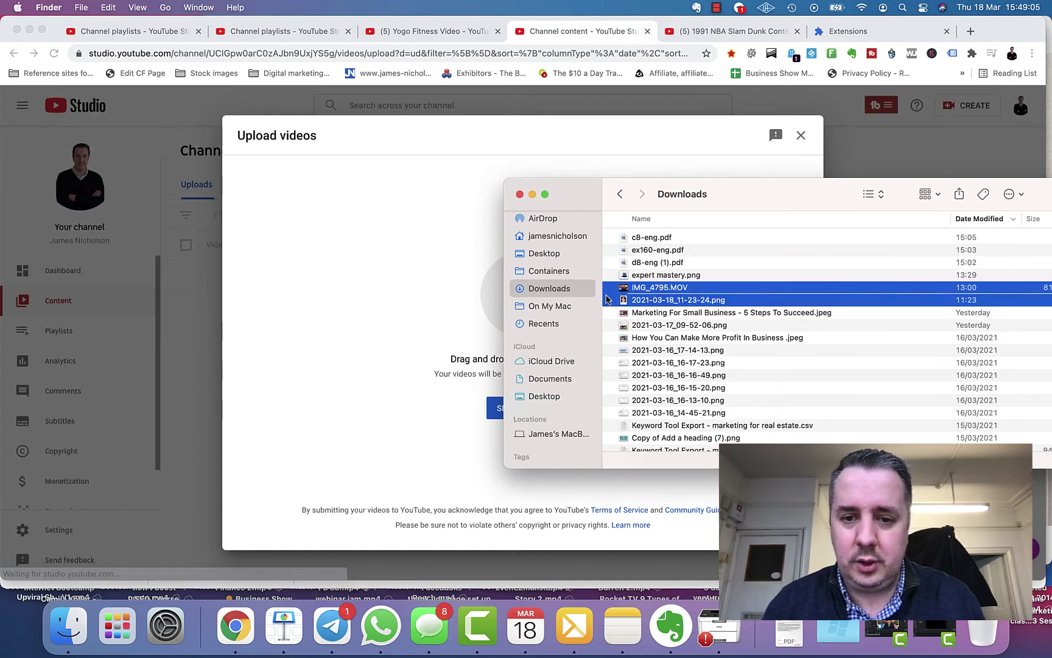
drag(647, 290, 390, 284)
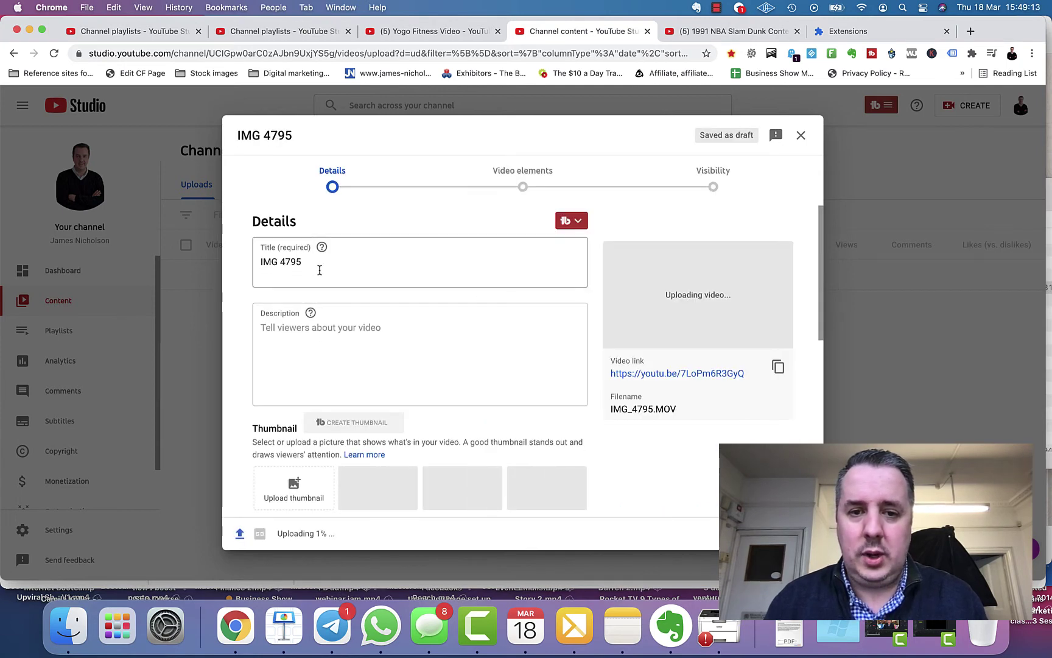
Look through the channel playlists, including Yogo Fitness Video, offered in the uploaded video's details.
click(346, 266)
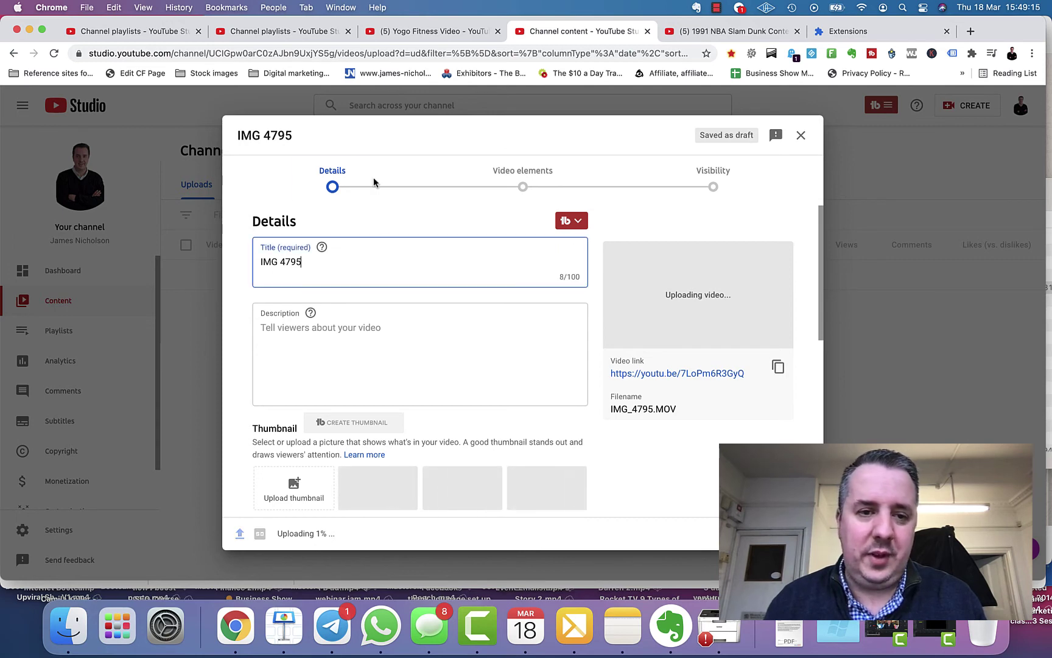
scroll(430, 213, down, 5)
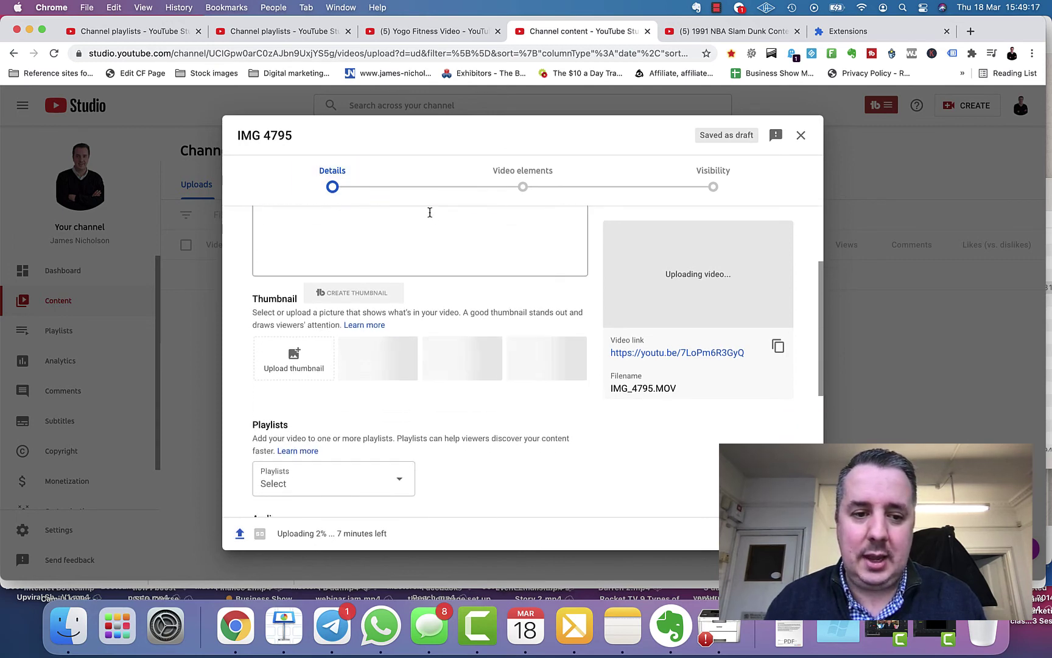
scroll(430, 212, down, 2)
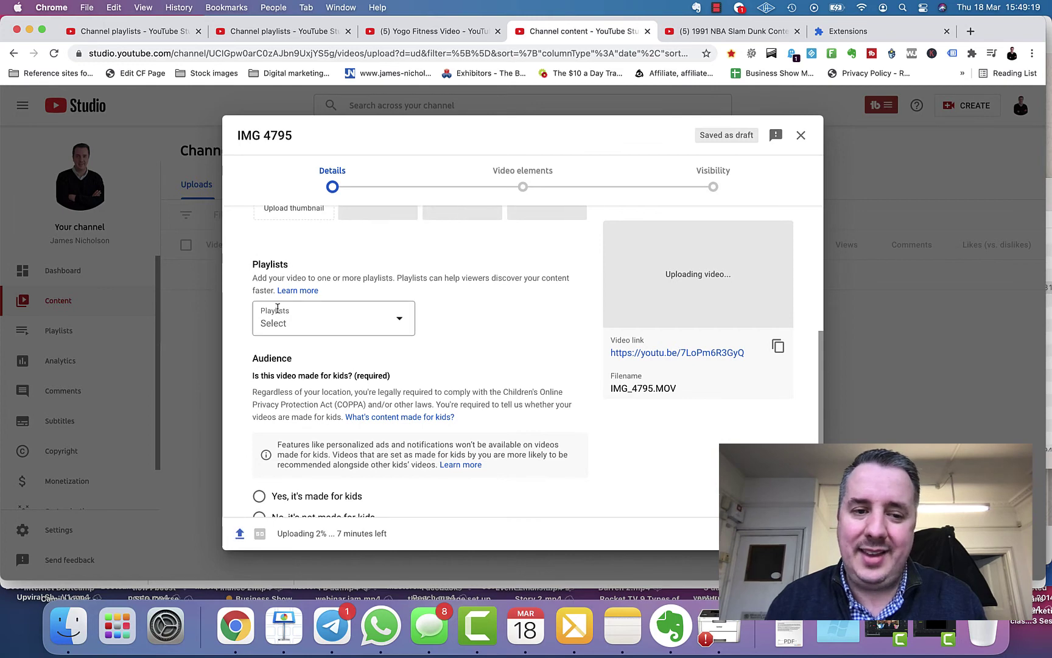
triple_click(292, 266)
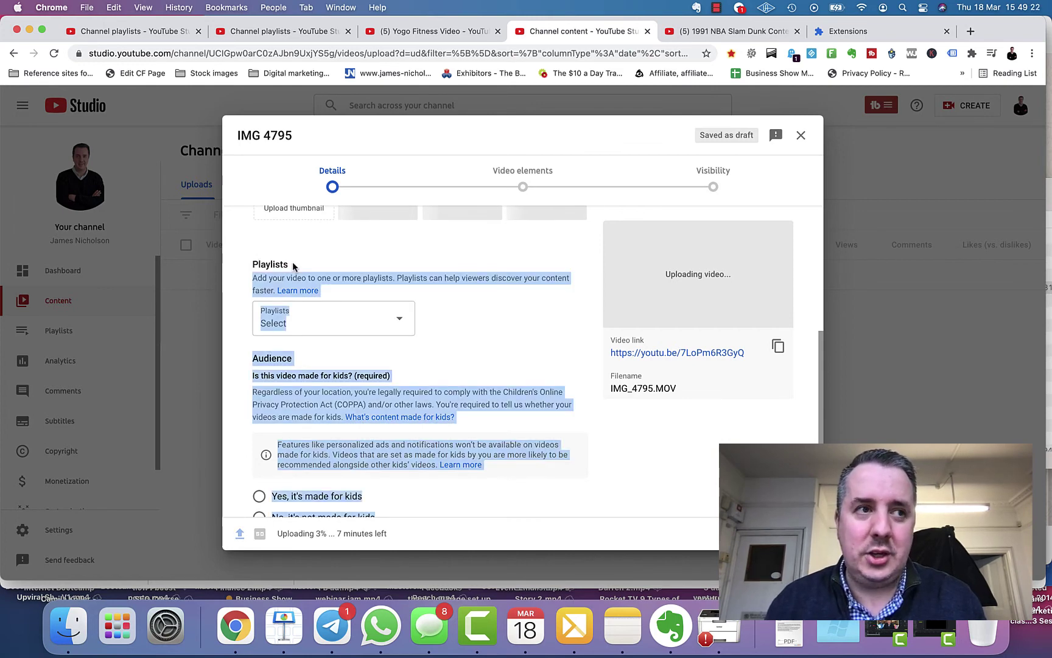
click(391, 301)
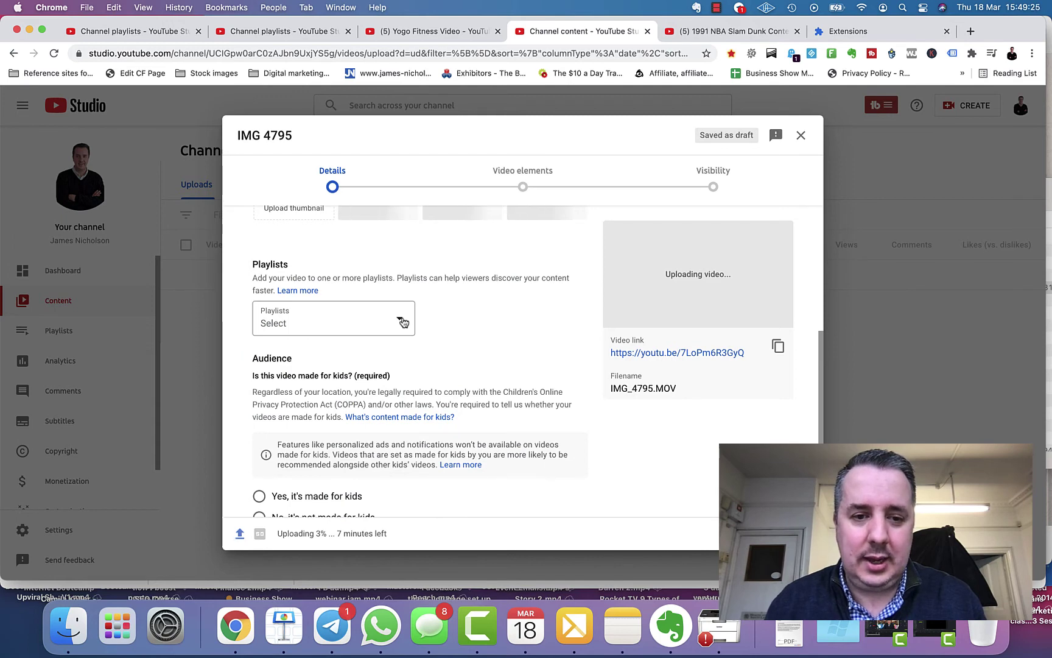
click(402, 322)
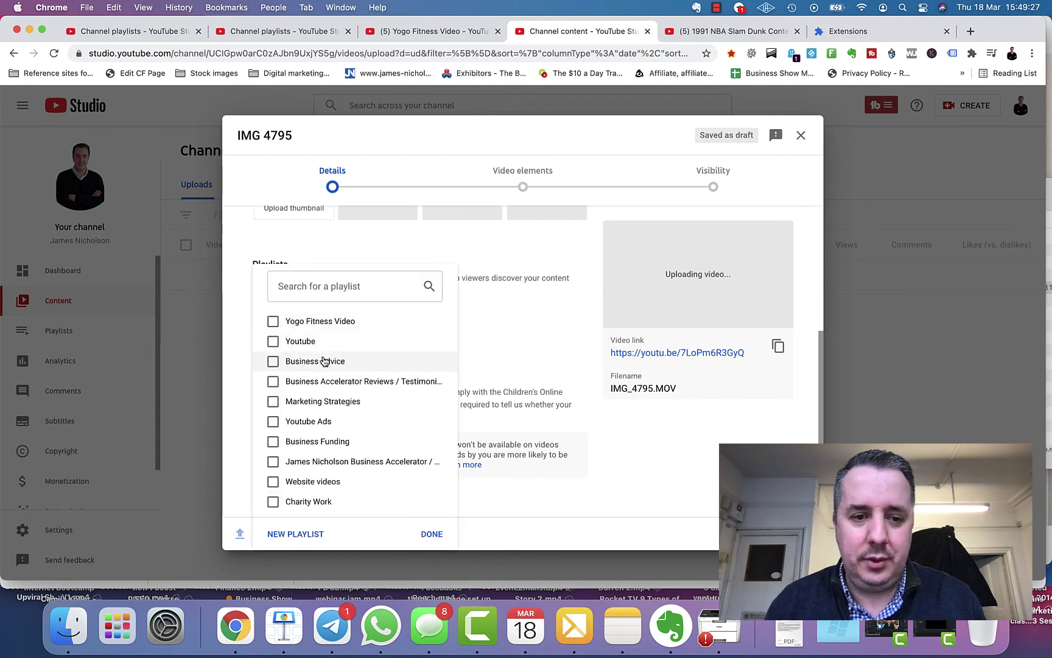
click(273, 322)
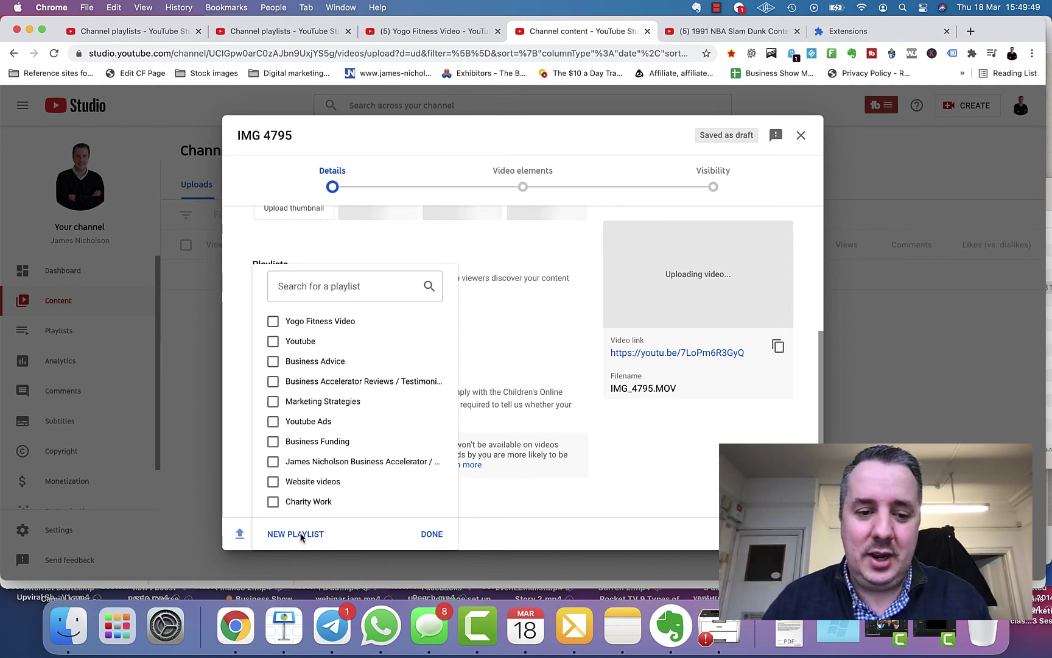
Create a public playlist titled "Test playlist" from the upload's playlist selection and close the selection.
click(300, 534)
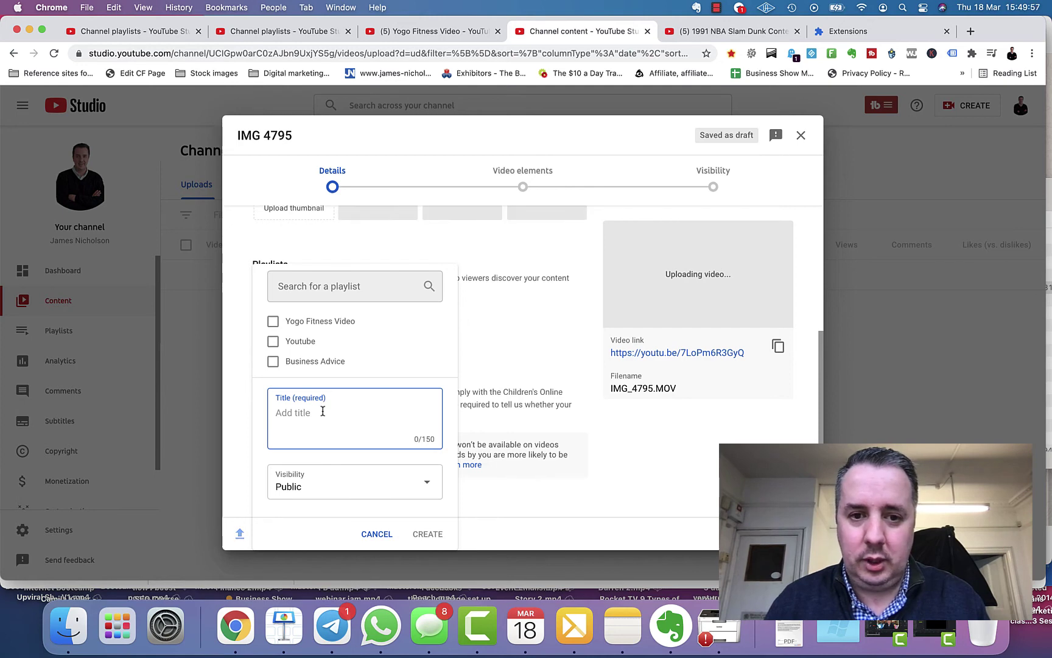
text(est playlist)
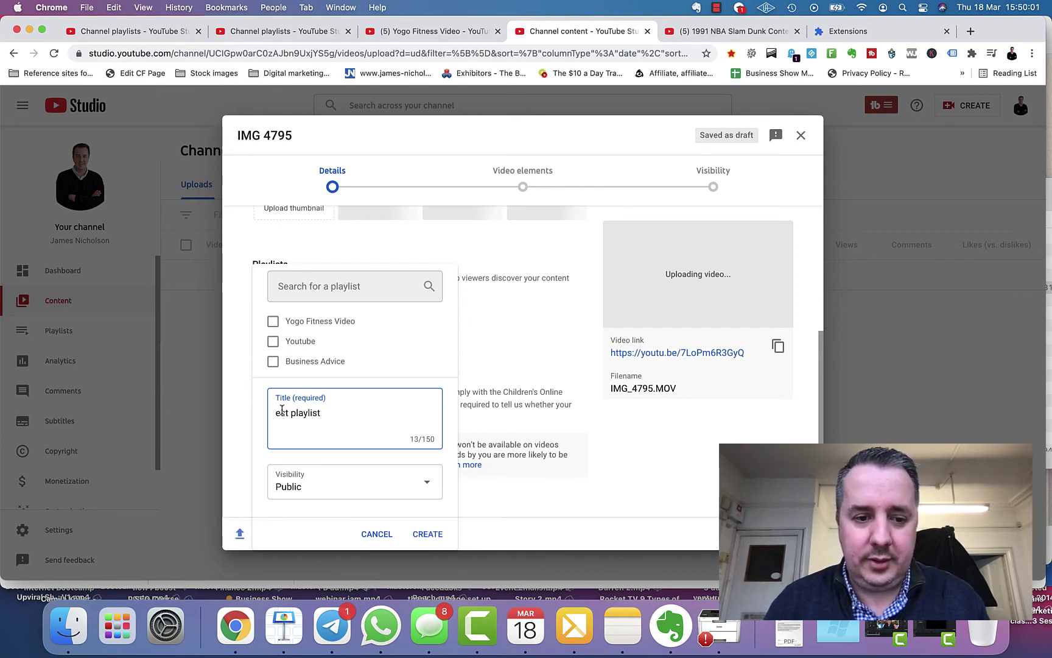
text(T)
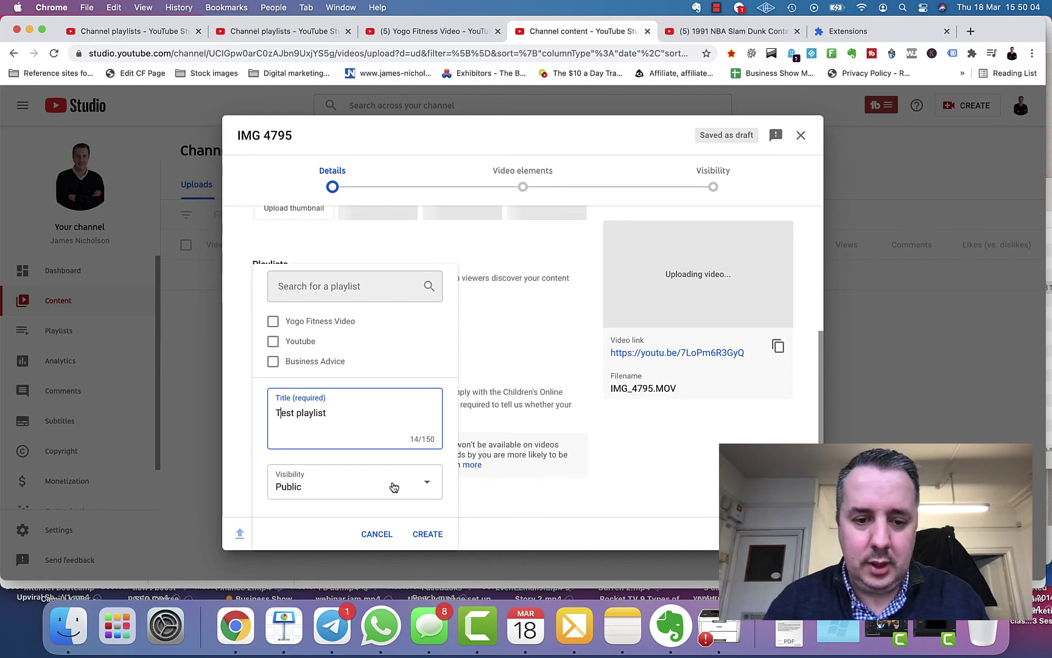
click(426, 534)
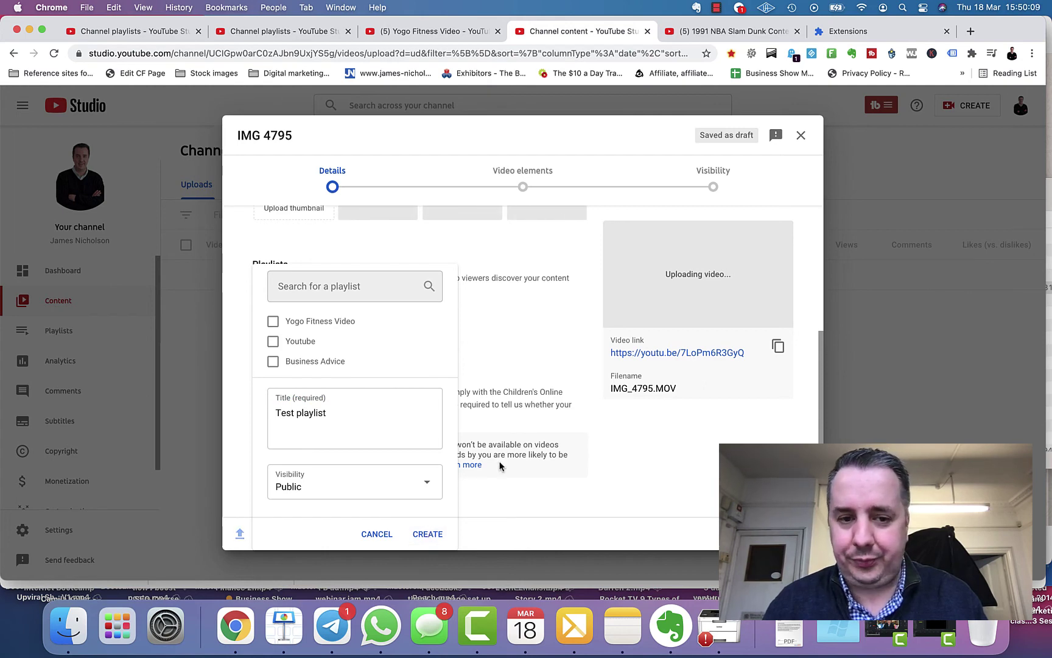
click(428, 534)
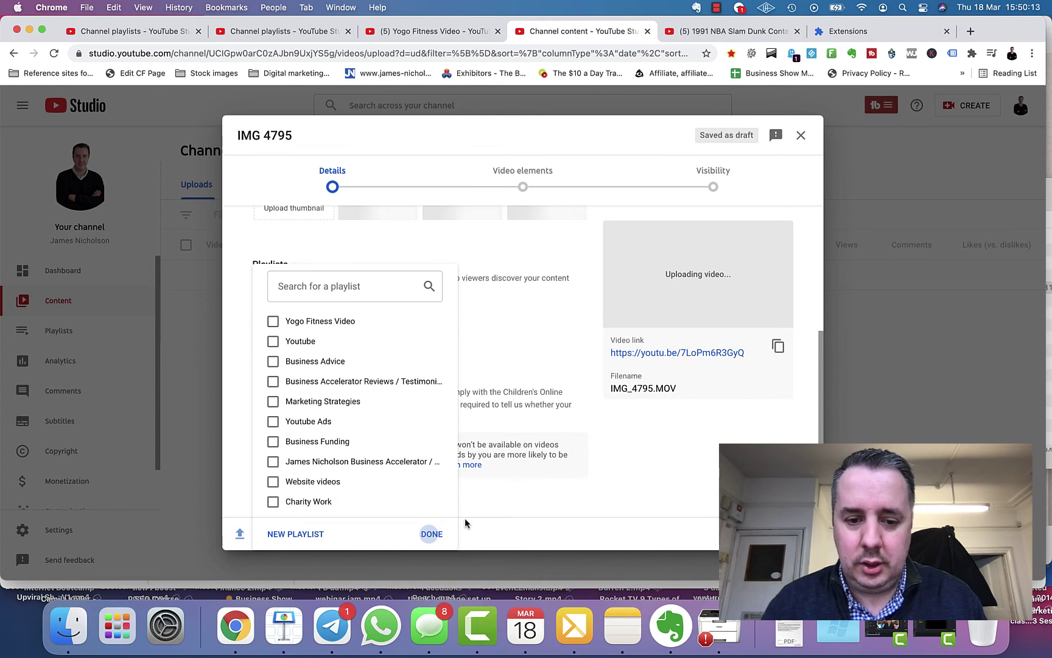
click(439, 536)
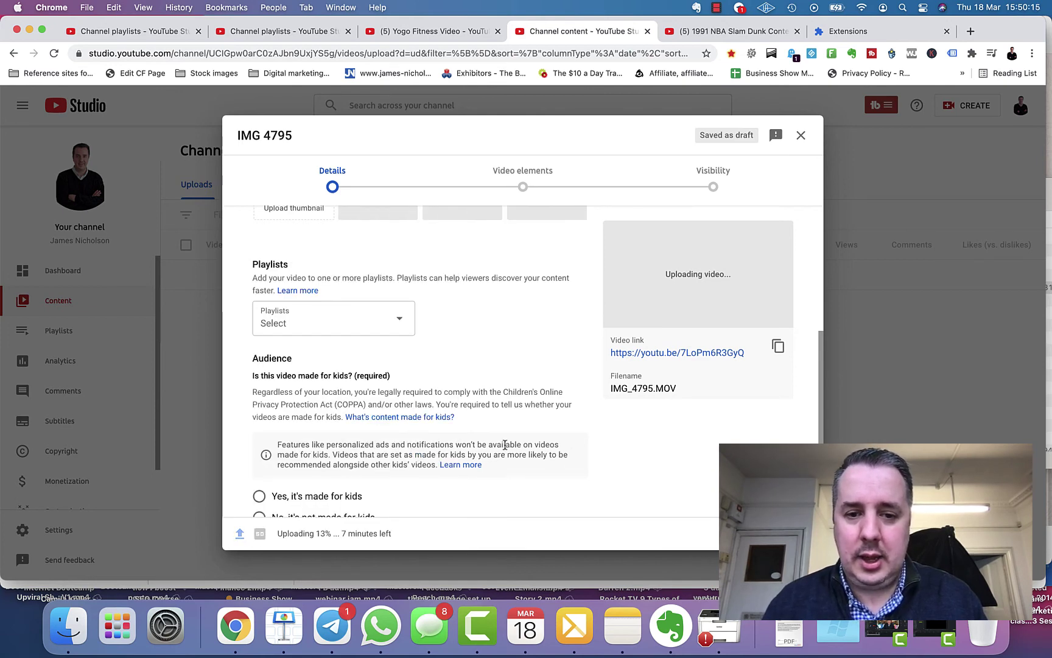
scroll(505, 444, up, 5)
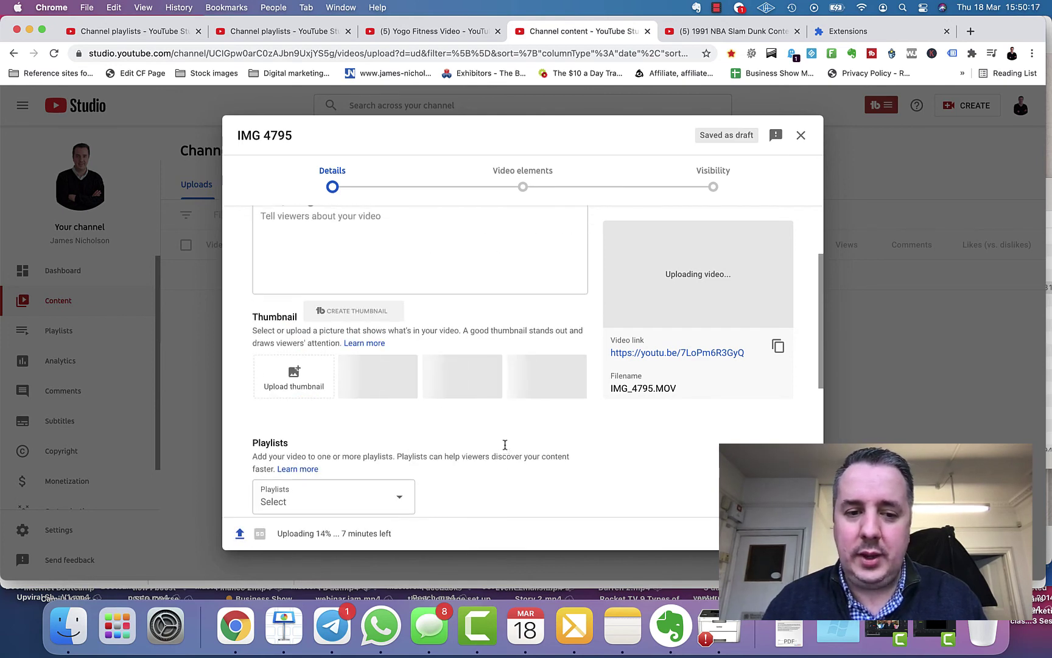